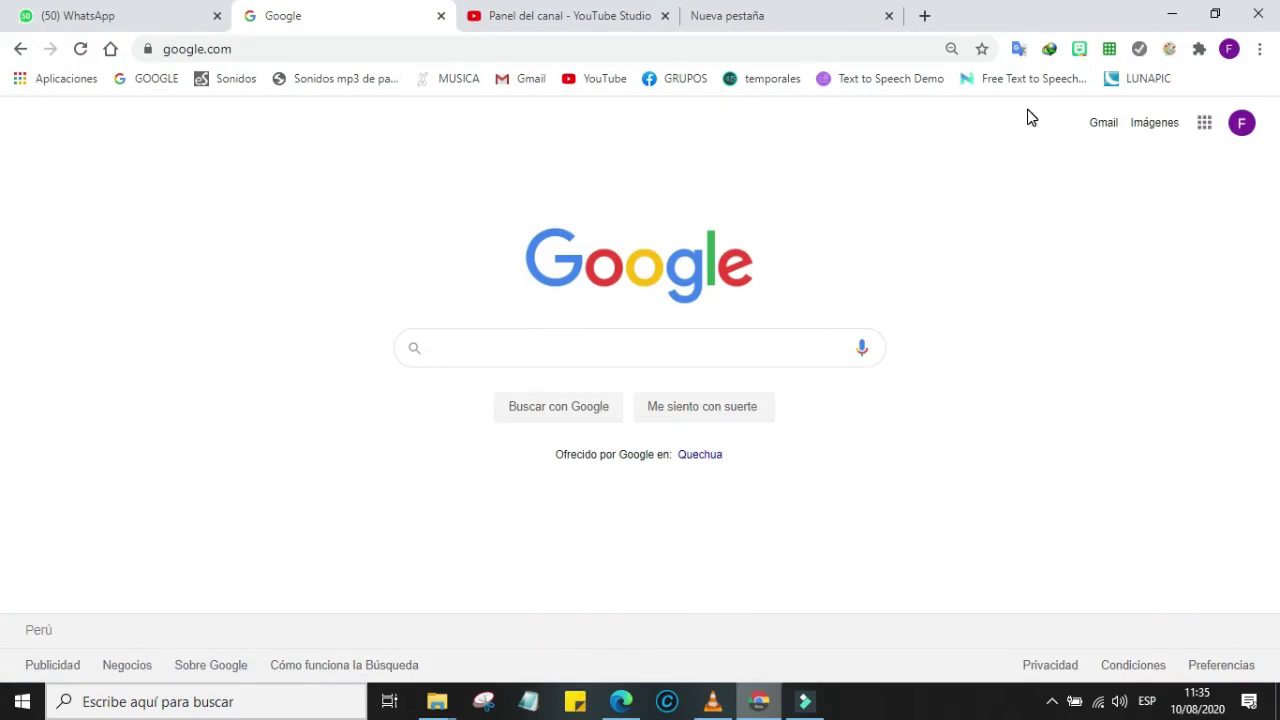
Step: Search Google for ZOOM and open the Zoom website
left_click(462, 350)
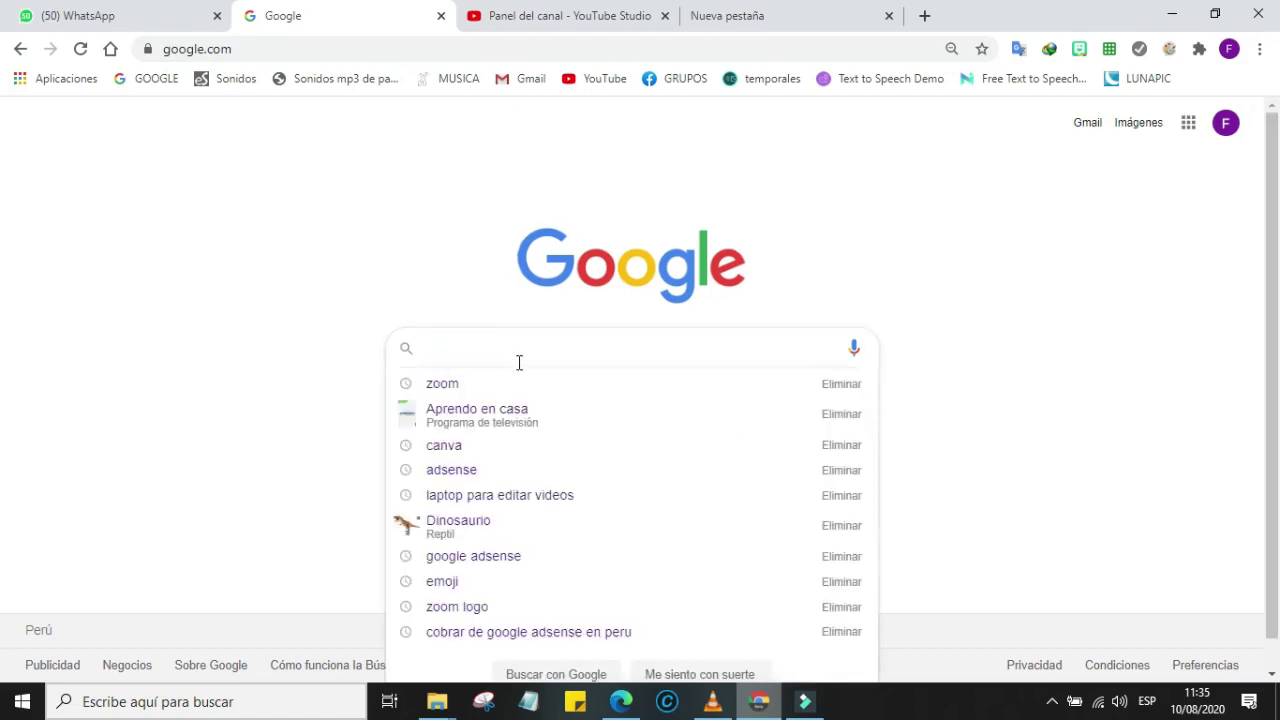
type("ZOOM")
key("Return")
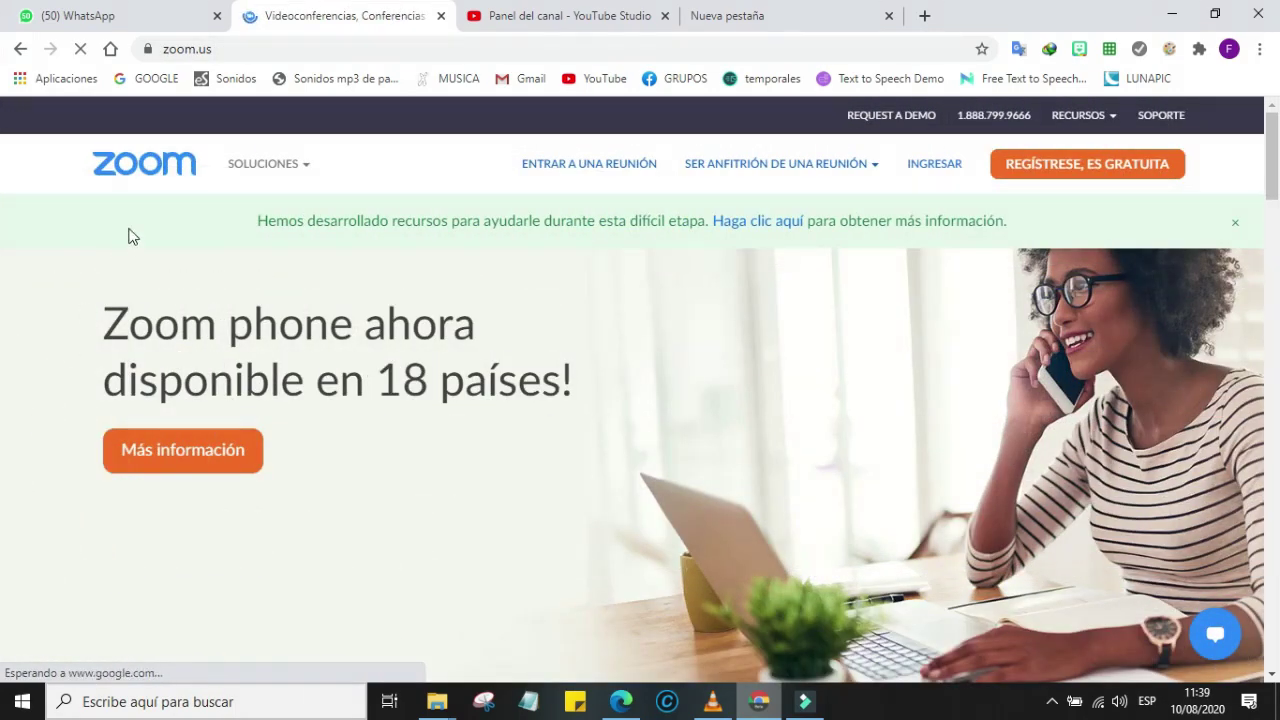
Step: Open the Zoom sign-in page and look over the available sign-in methods
mouse_move(268, 163)
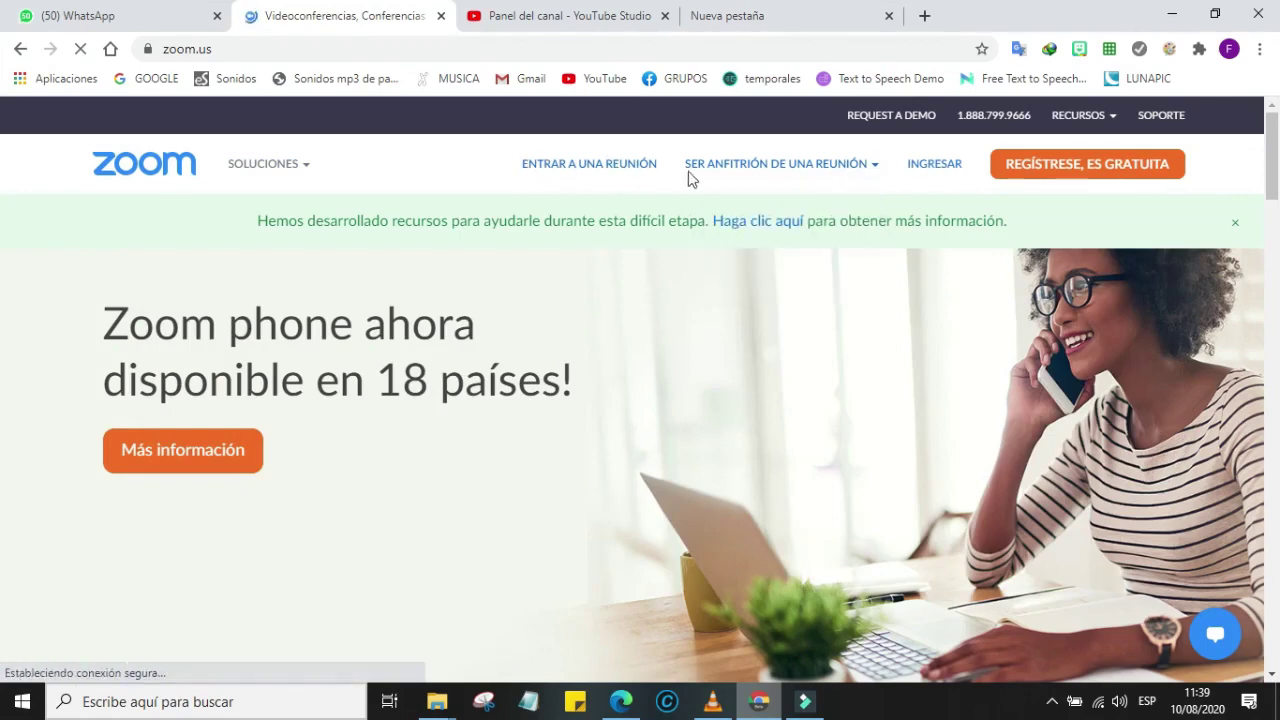
left_click(944, 168)
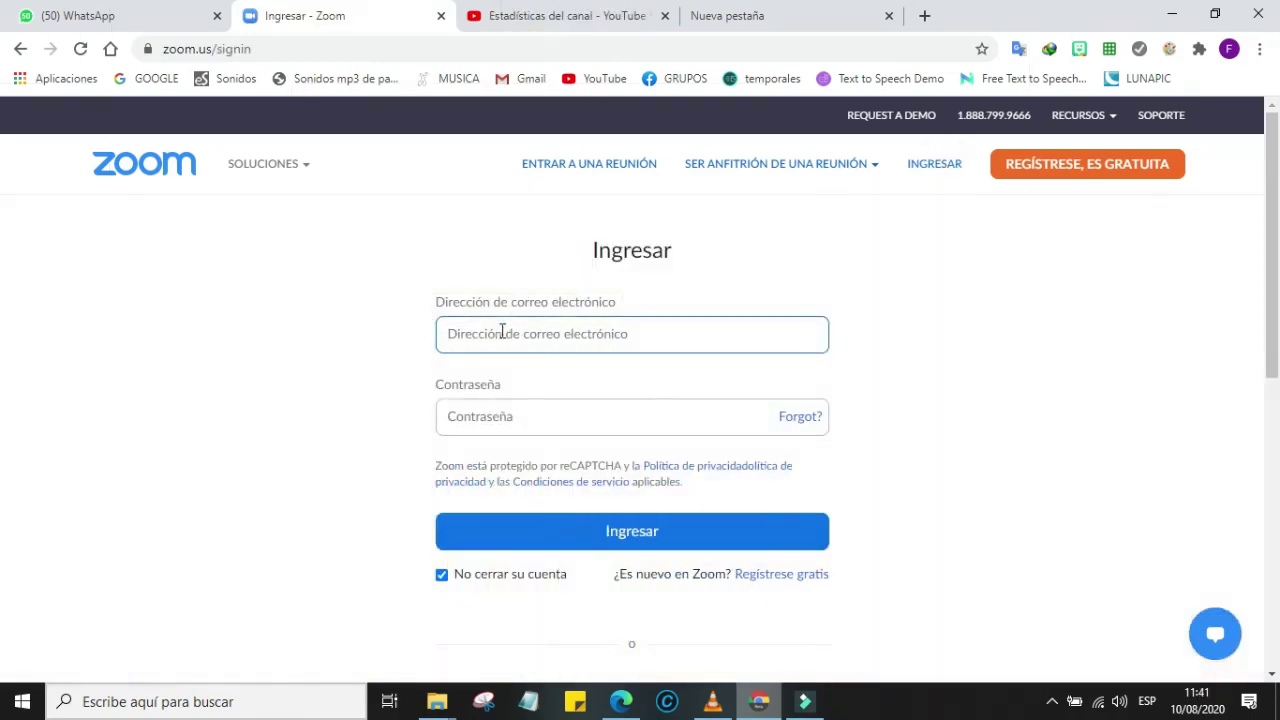
scroll(554, 337, "down", 2)
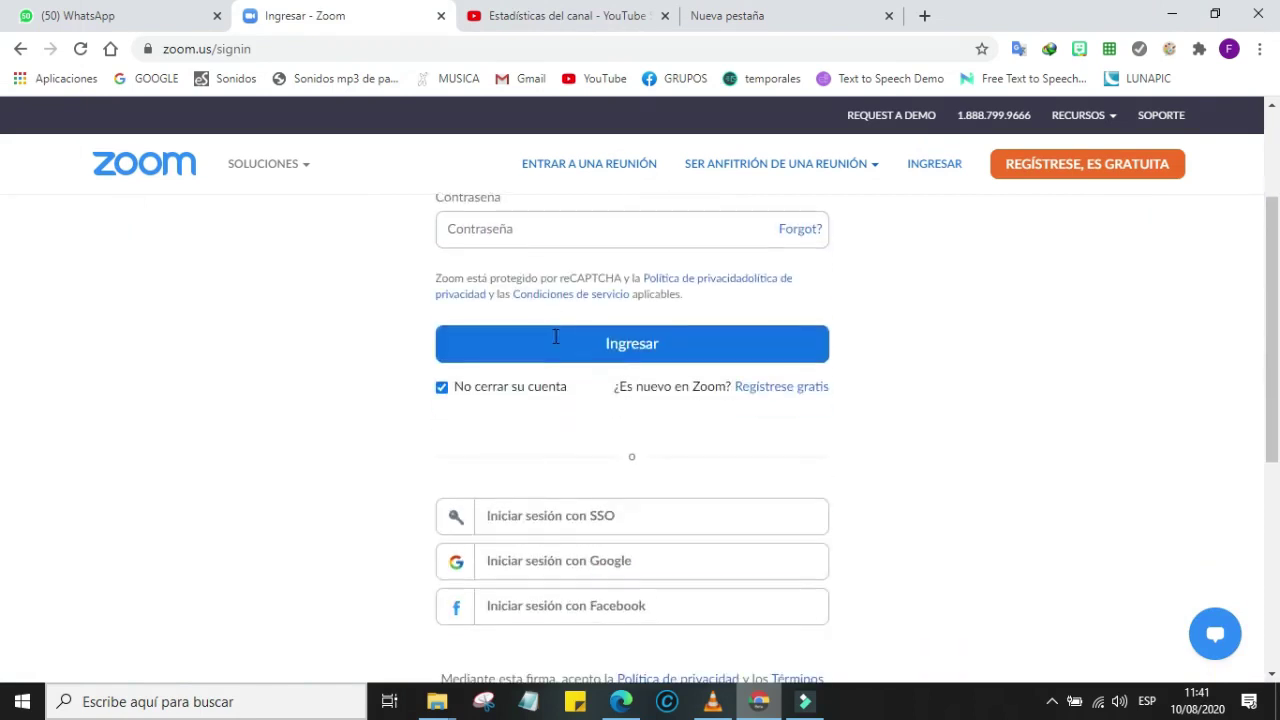
scroll(722, 270, "down", 1)
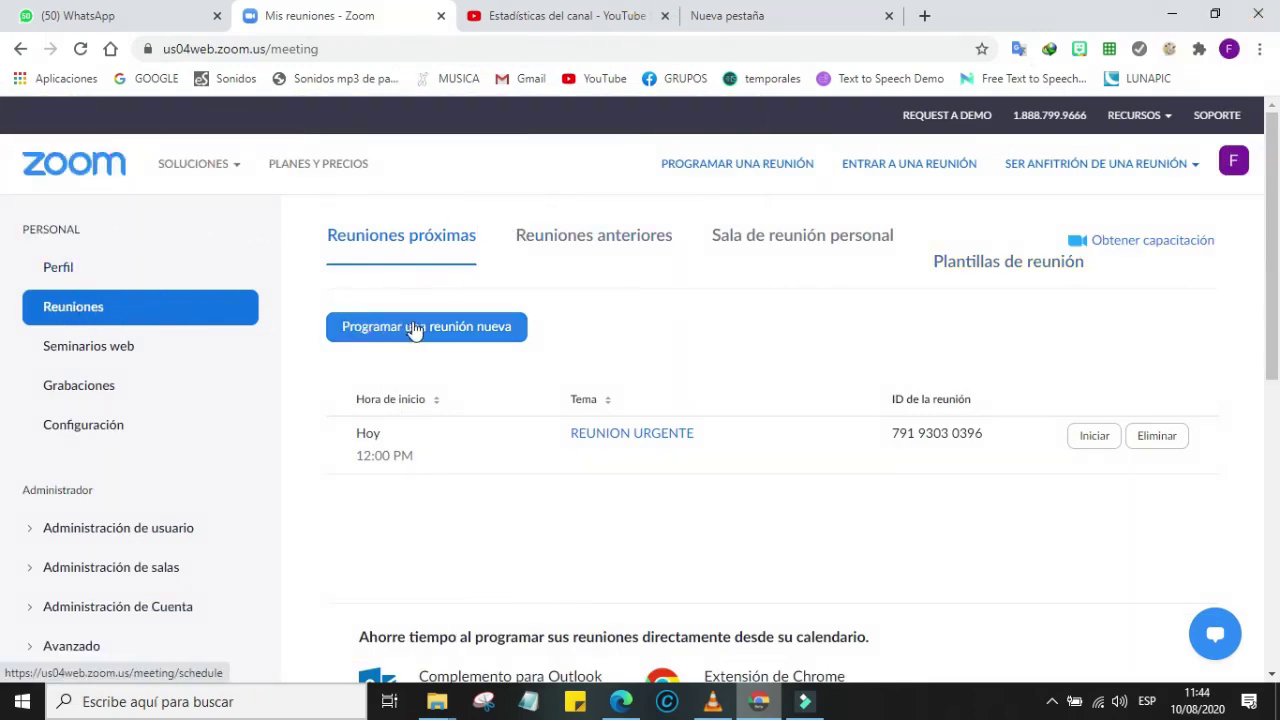
Step: Open the details of the scheduled meeting REUNION URGENTE and review its settings
left_click(673, 440)
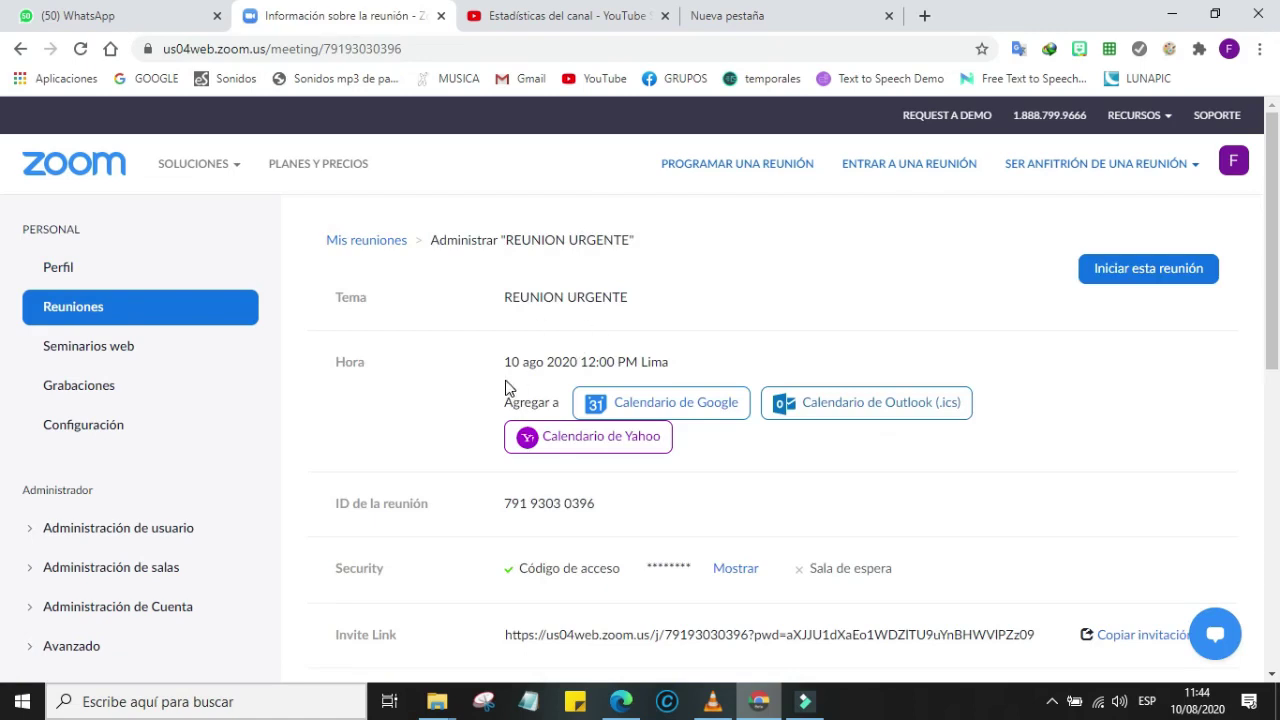
scroll(623, 380, "down", 2)
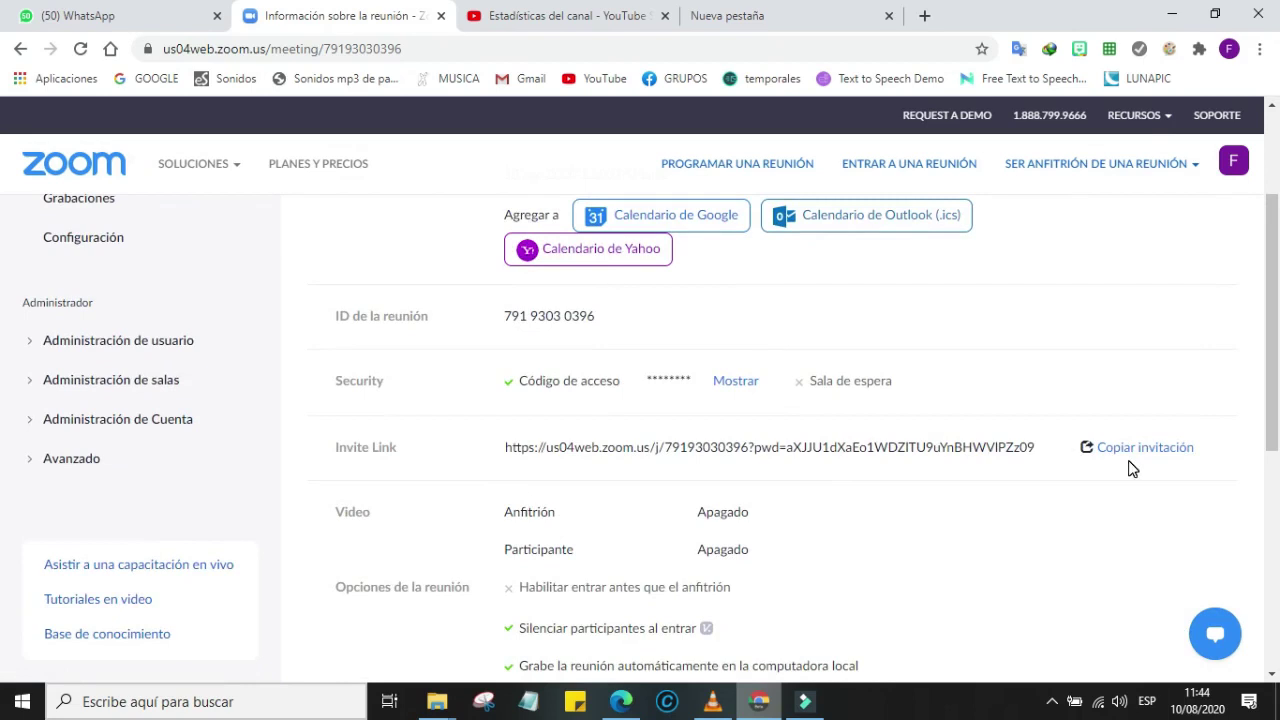
scroll(1131, 467, "up", 2)
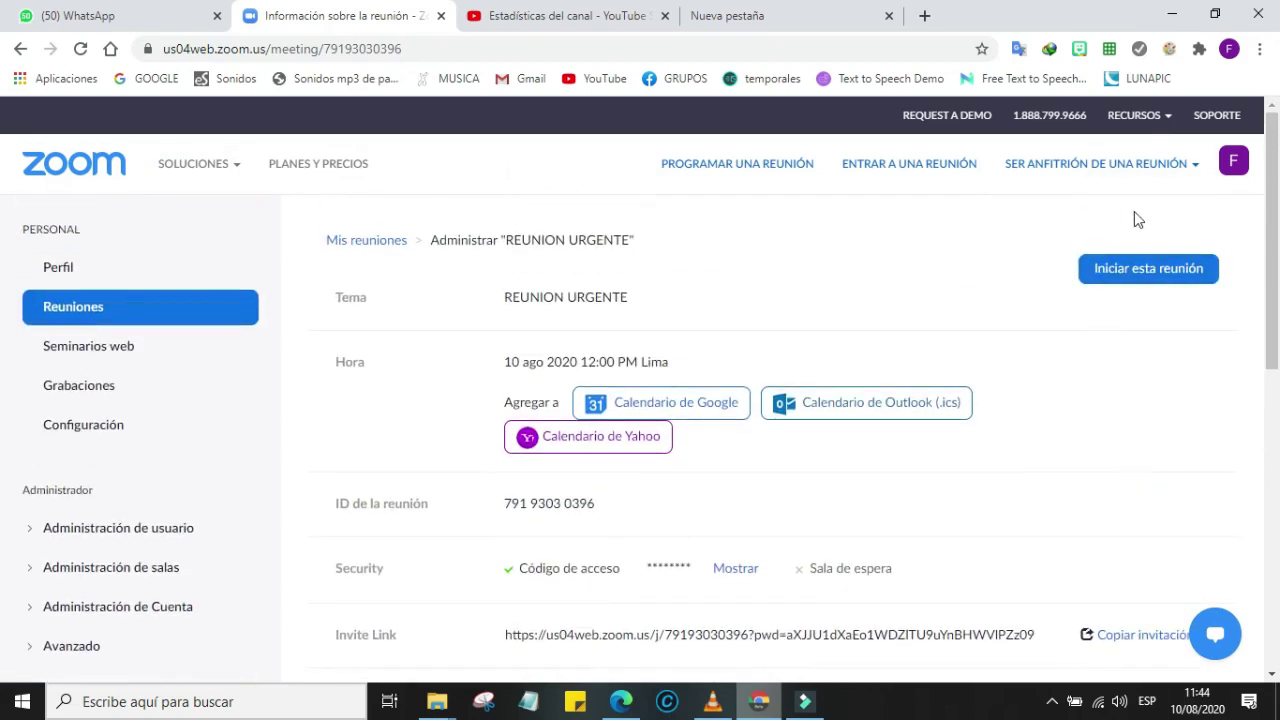
Step: Start the REUNION URGENTE meeting in the Zoom Meetings application and join with computer audio
left_click(1150, 270)
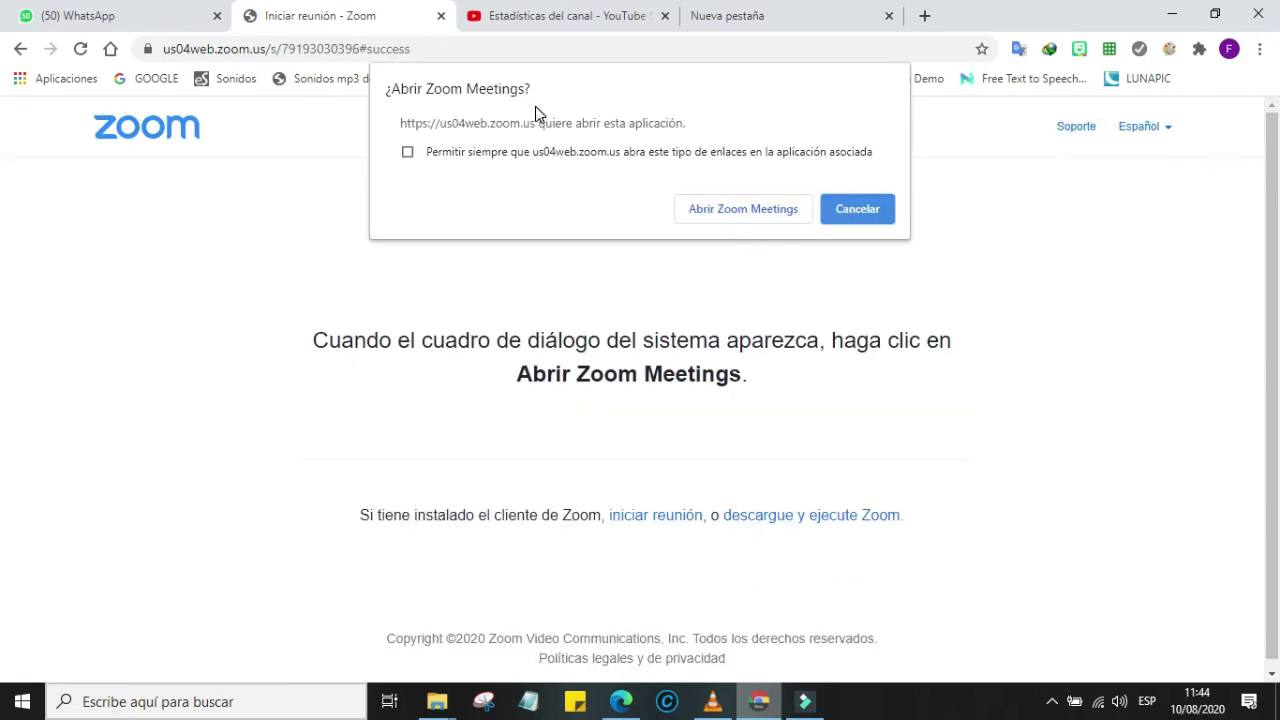
left_click(758, 212)
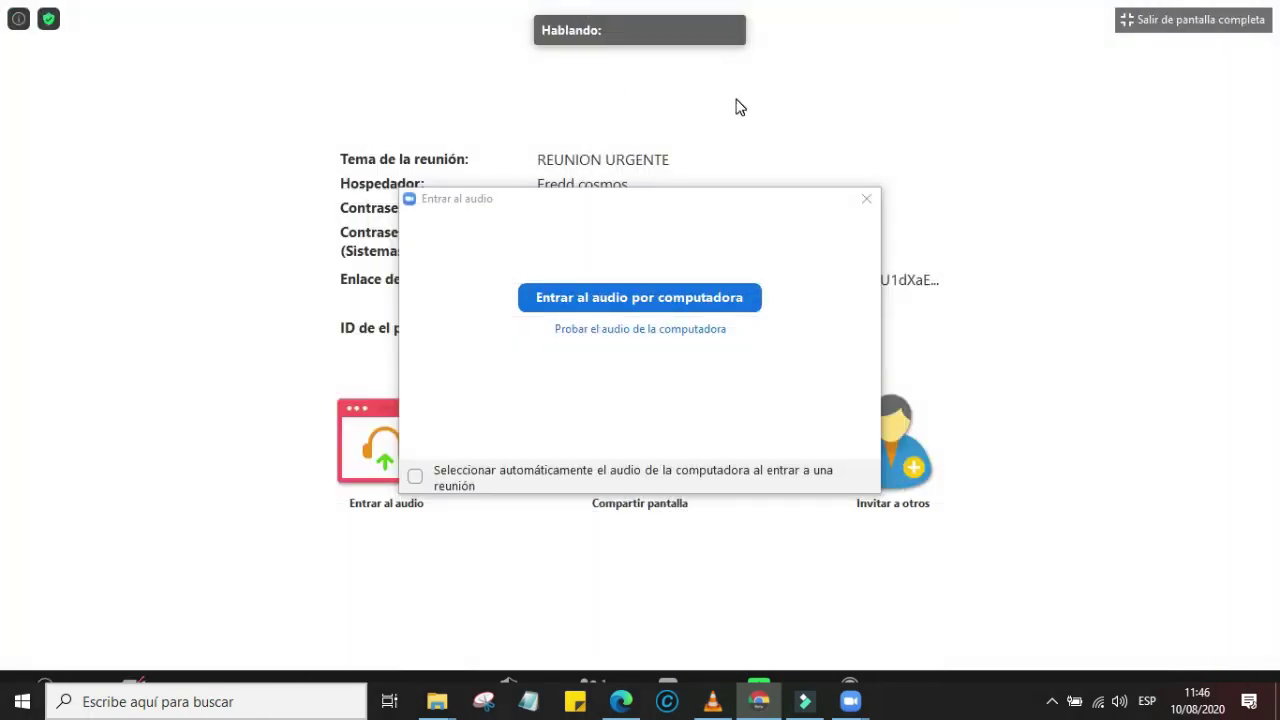
left_click(670, 308)
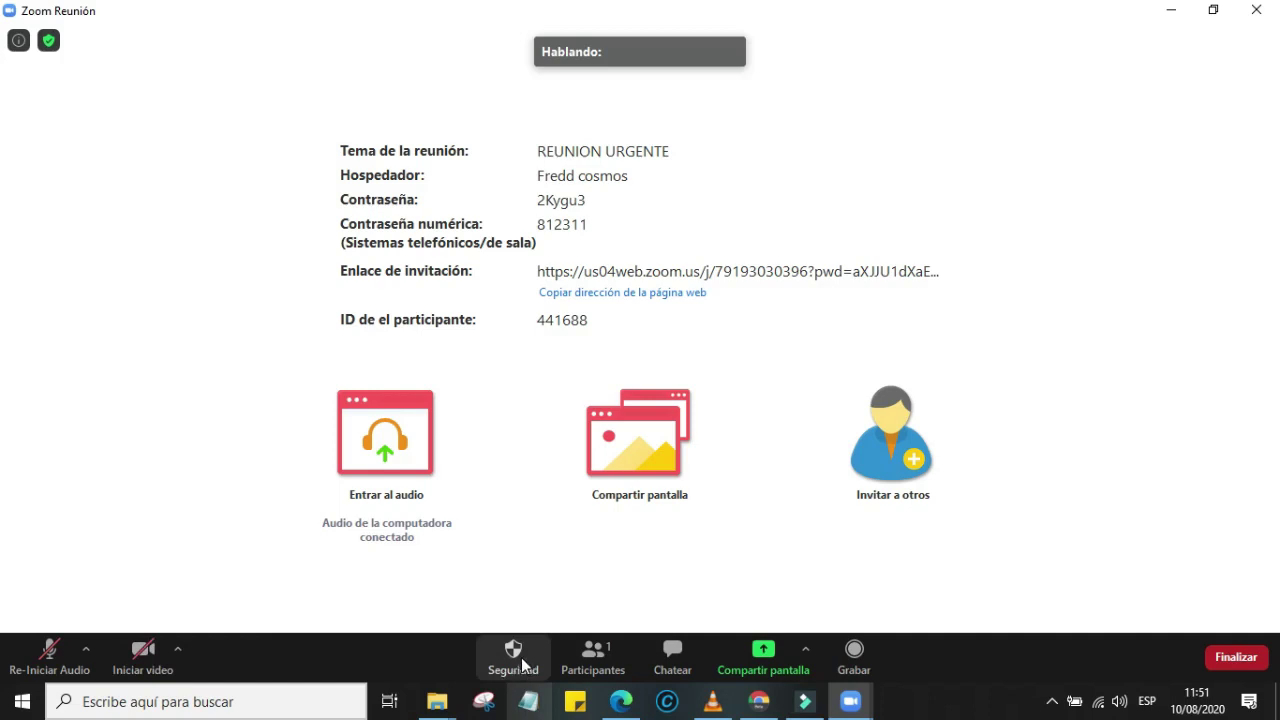
Step: Lock the meeting against new participants, and unlock it again
left_click(521, 657)
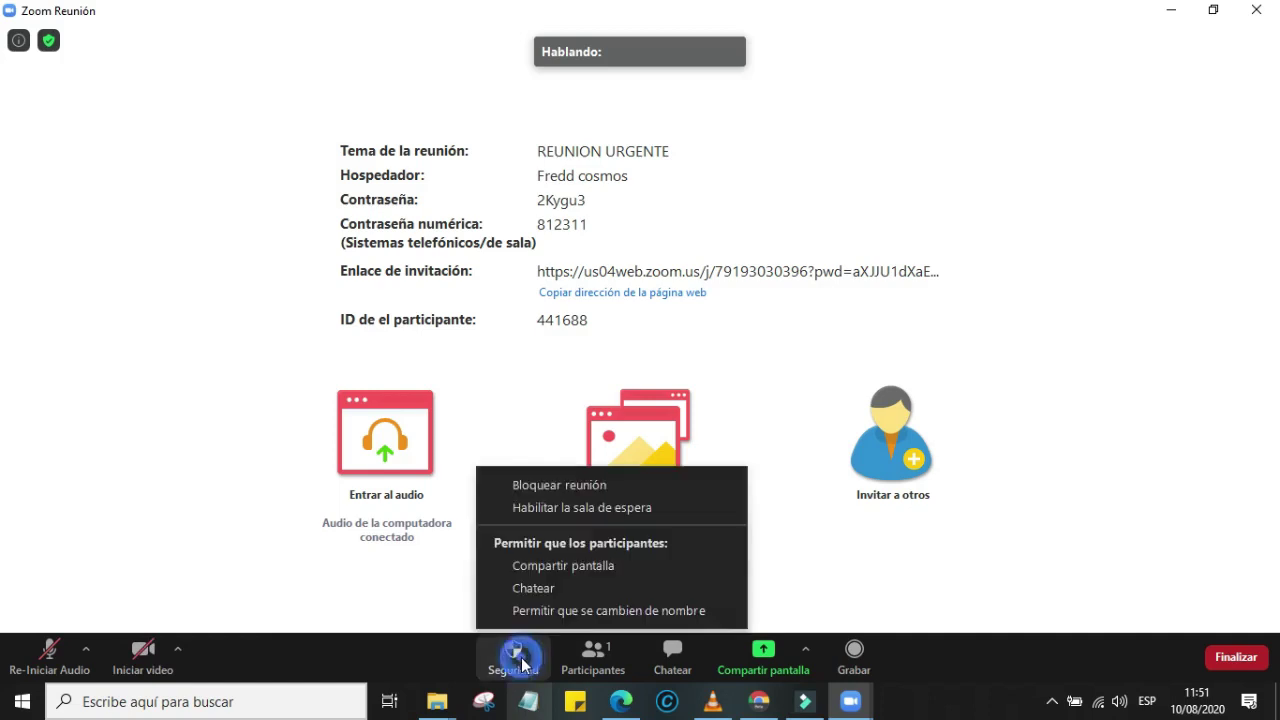
left_click(649, 488)
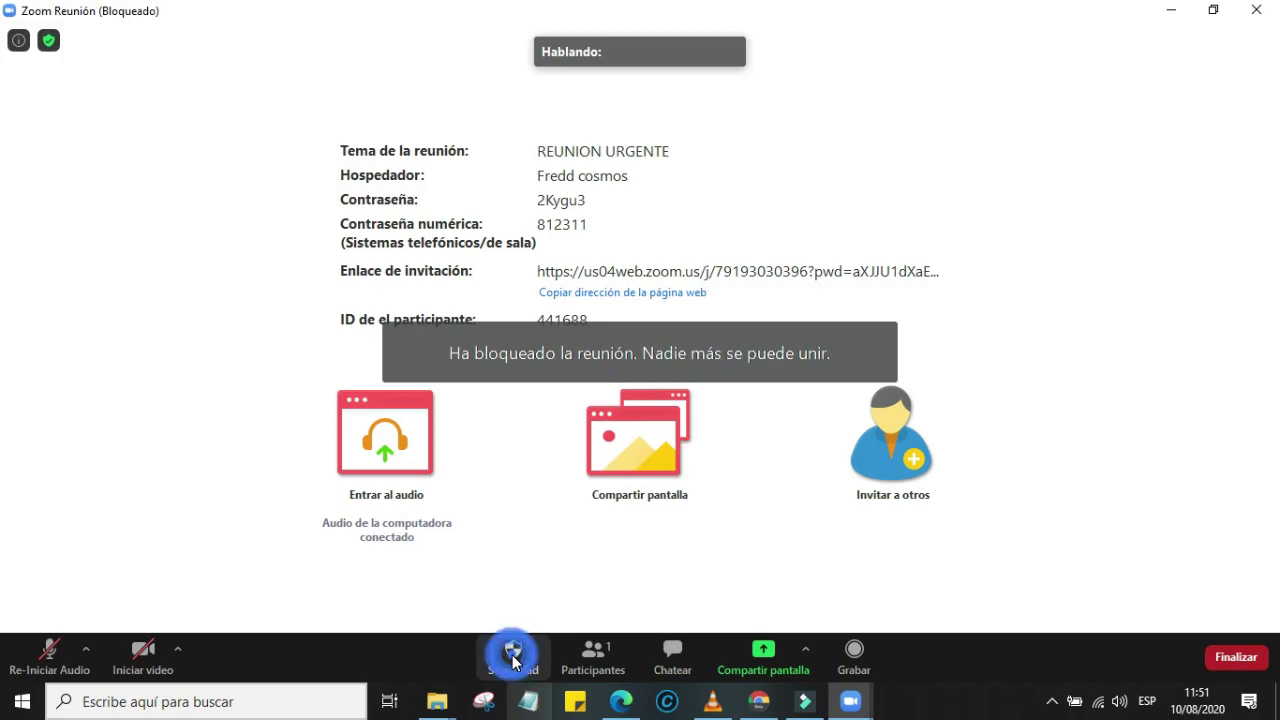
left_click(523, 659)
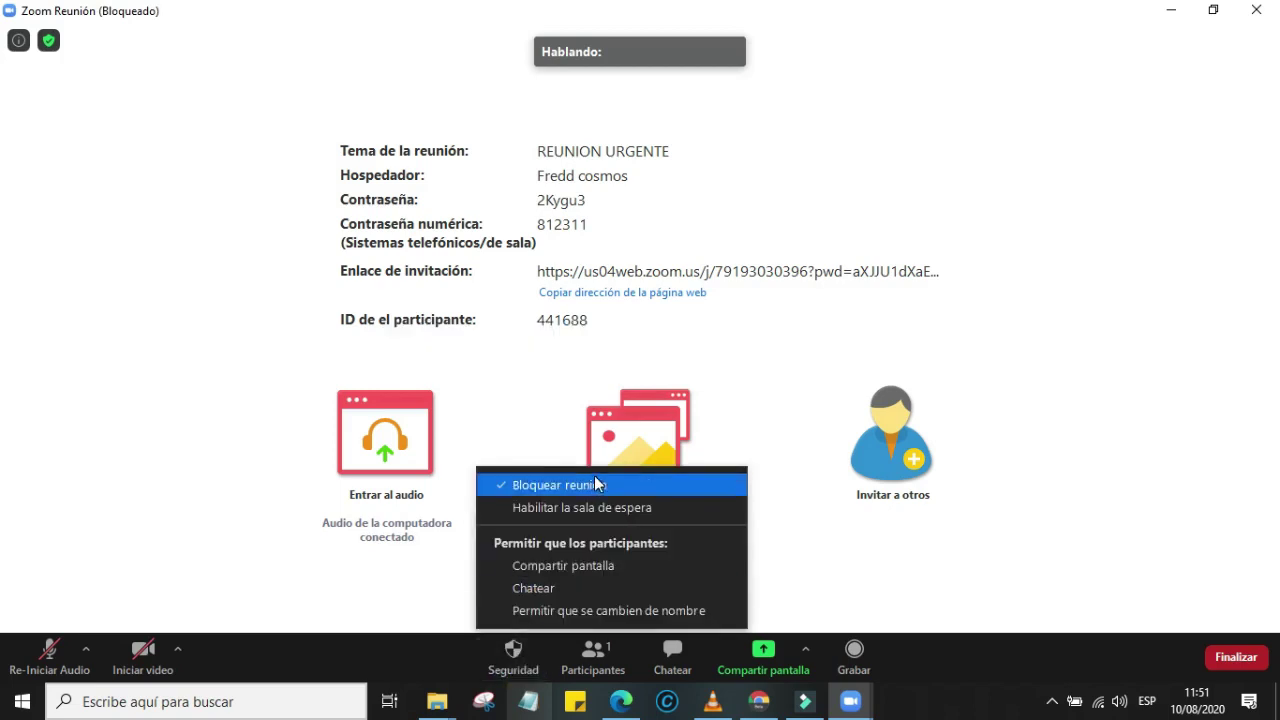
left_click(502, 488)
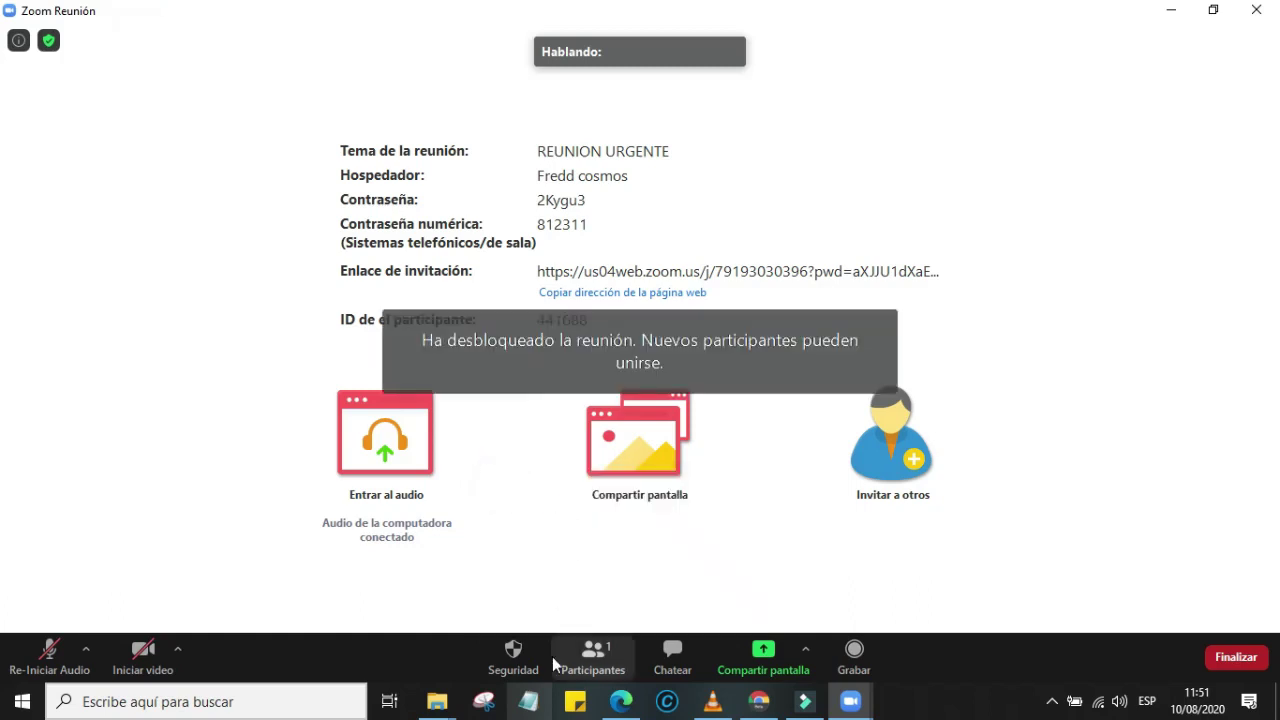
Step: Allow participants to chat in the meeting through the host's security options
left_click(515, 659)
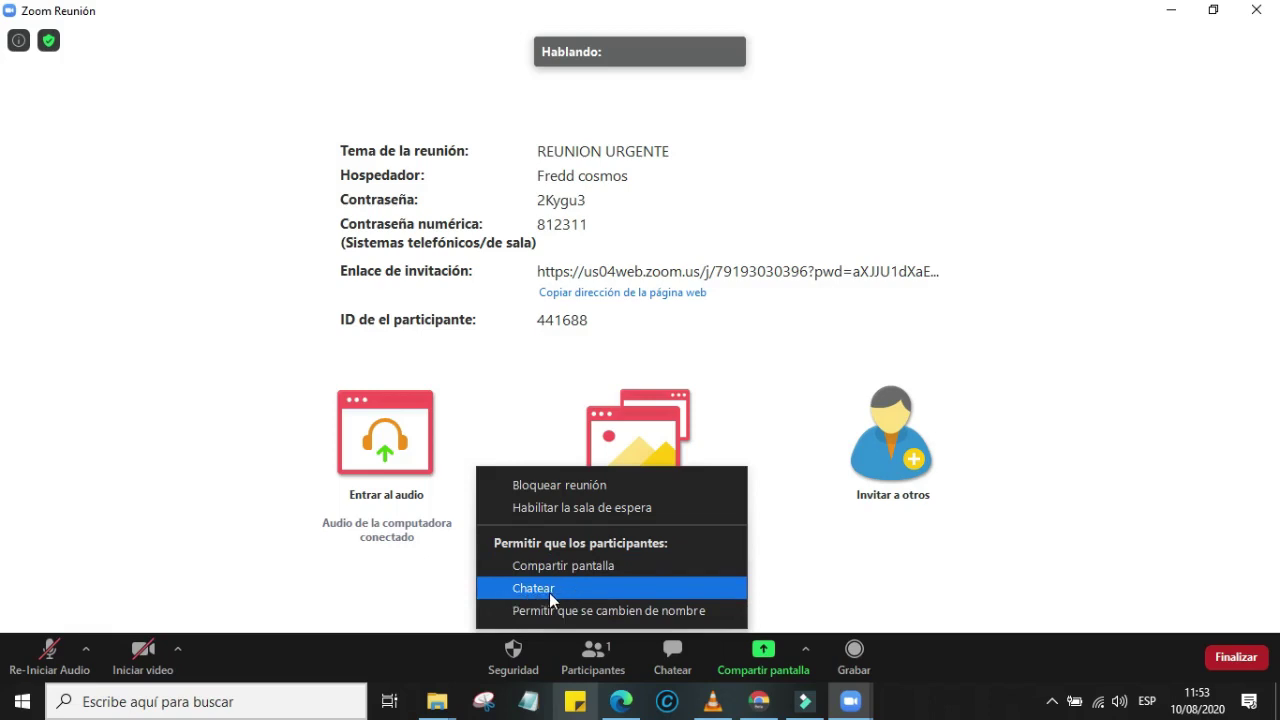
left_click(511, 592)
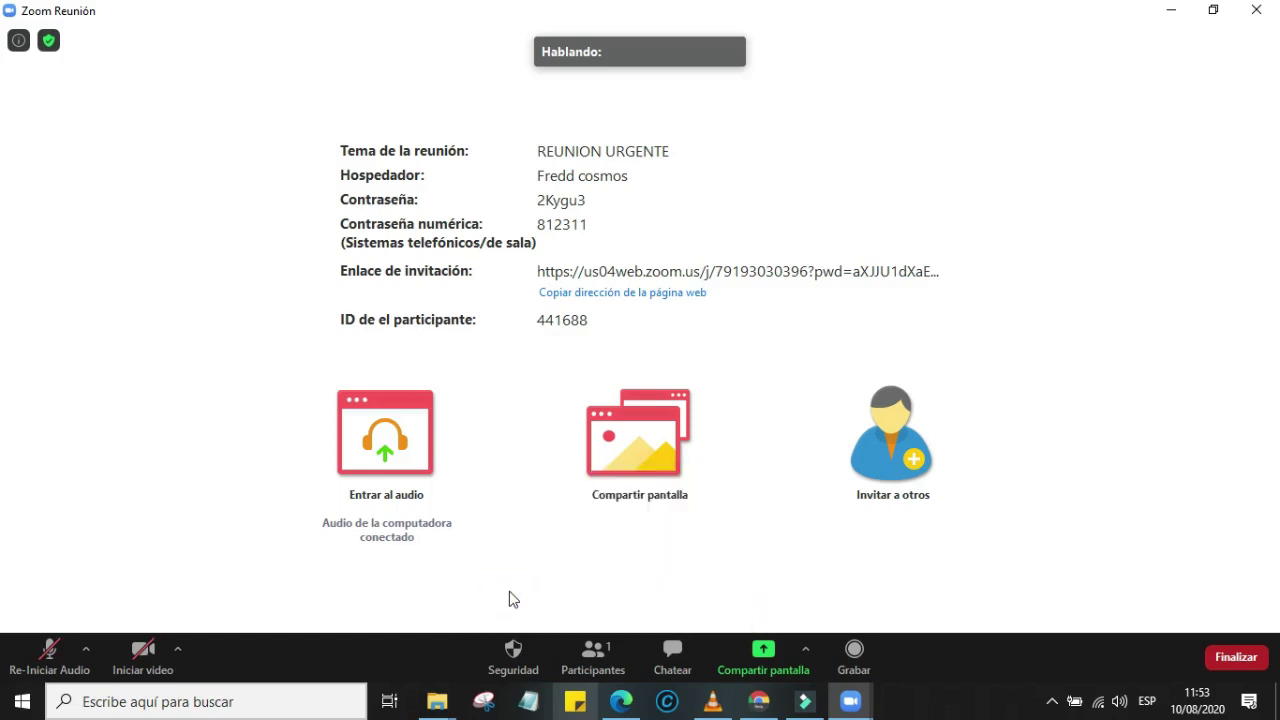
left_click(512, 655)
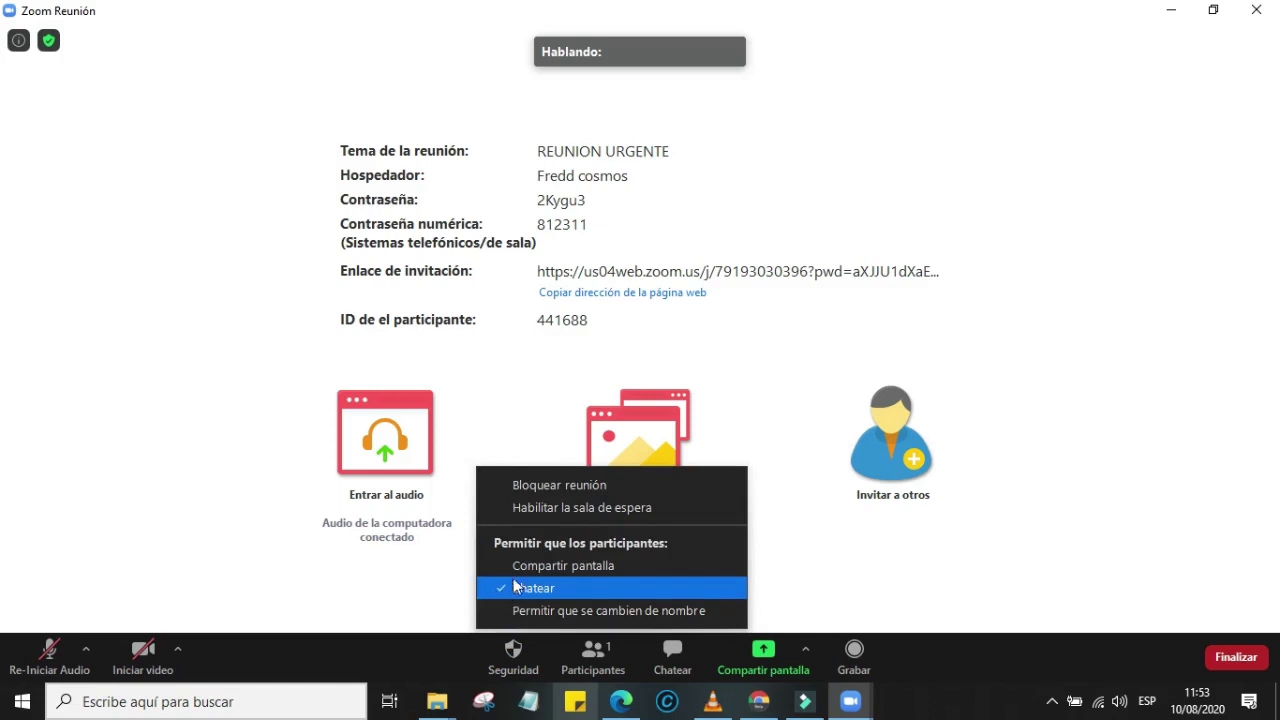
left_click(707, 613)
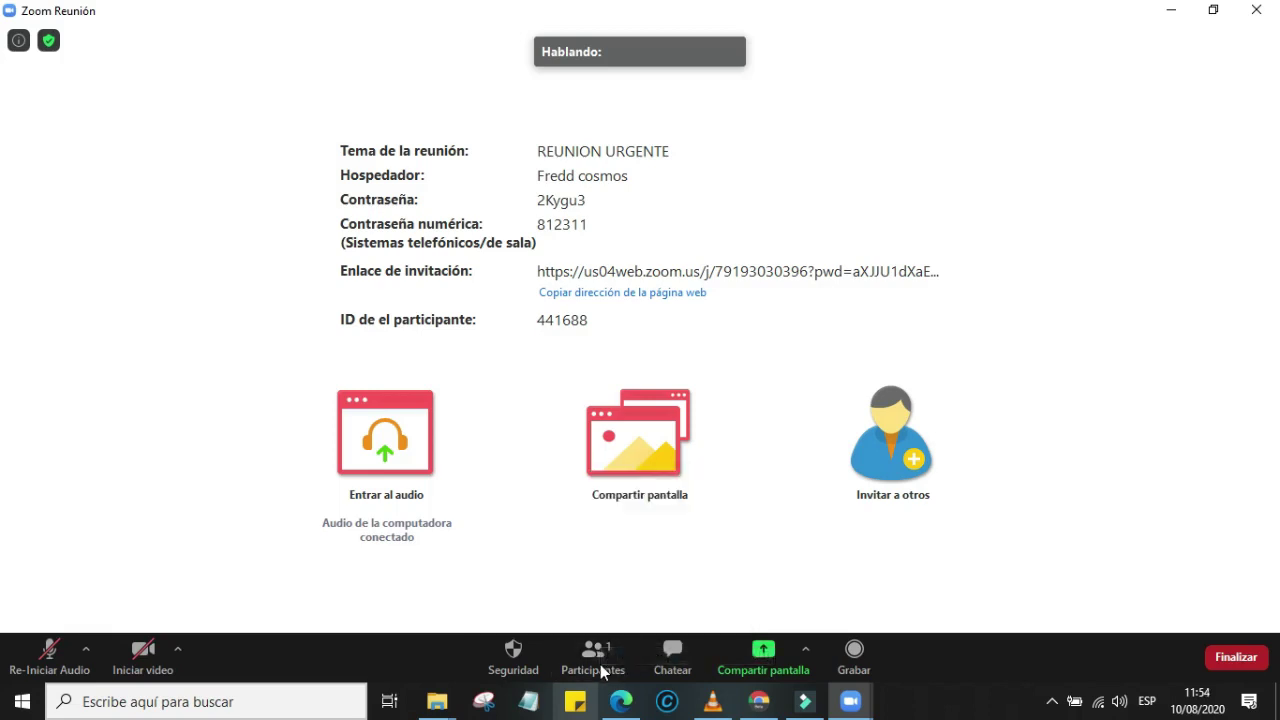
Step: Show the meeting's participants list and view the options for inviting people
left_click(600, 665)
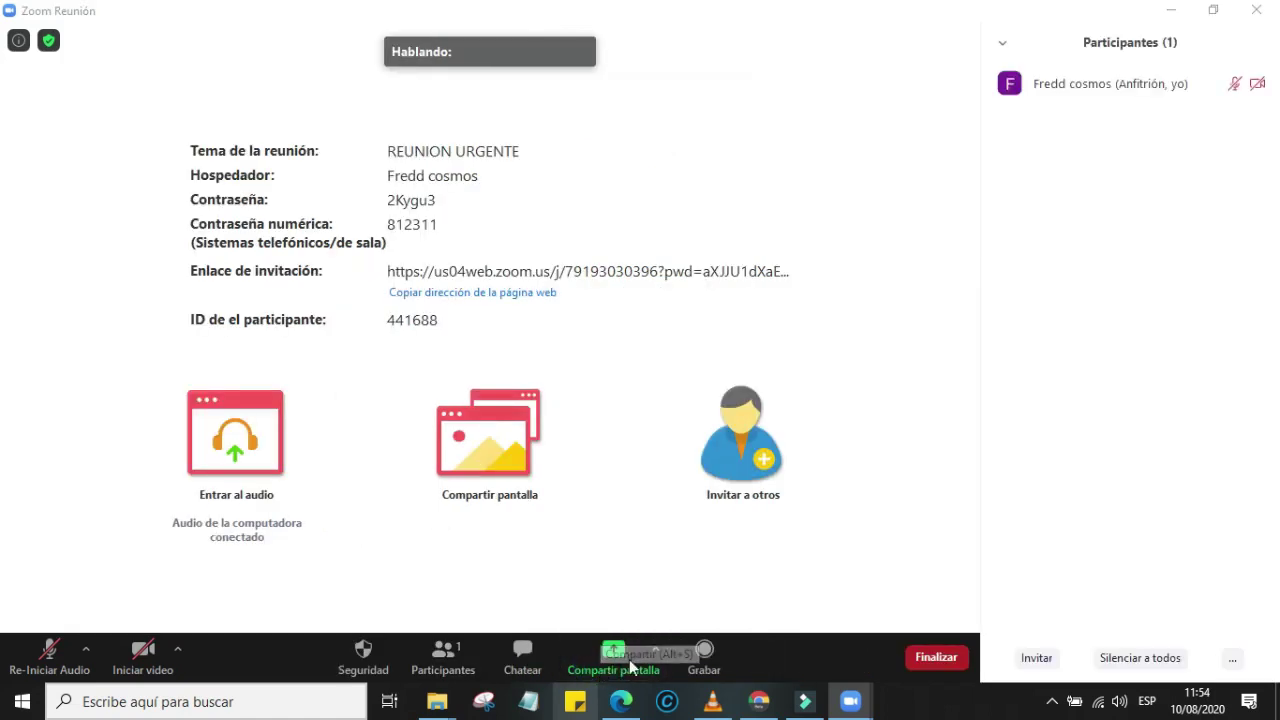
mouse_move(1136, 95)
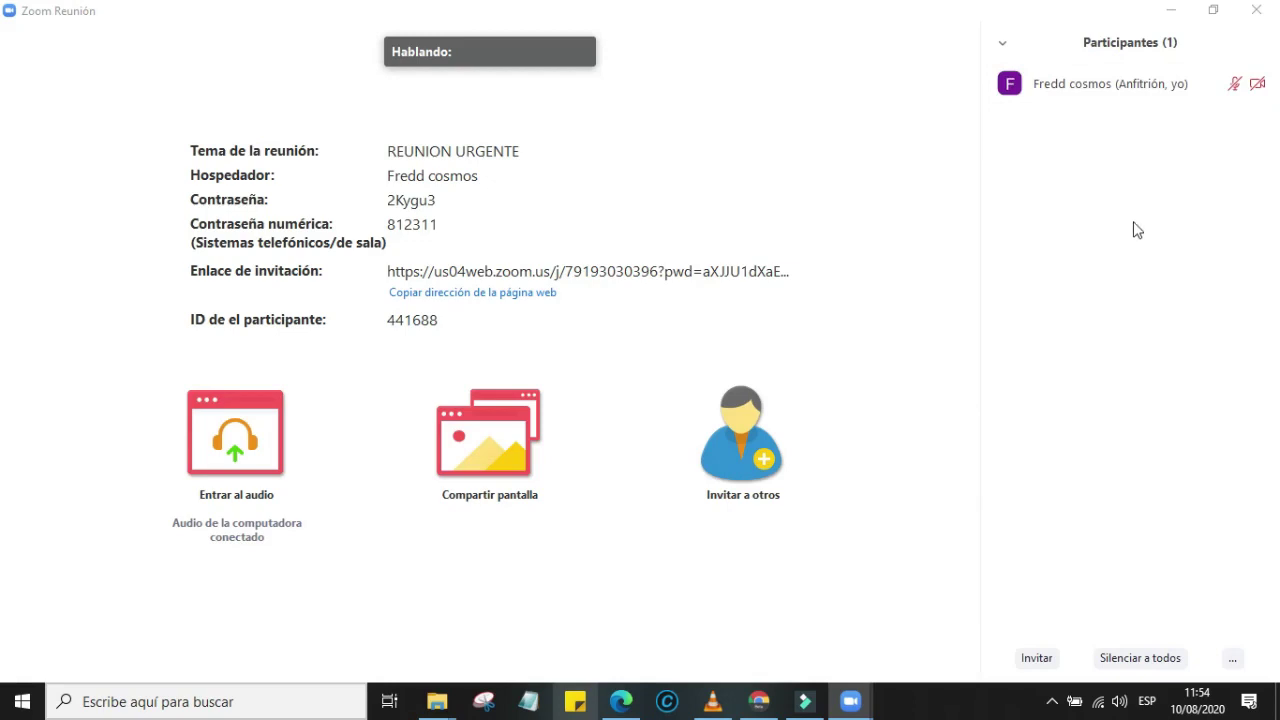
mouse_move(1243, 95)
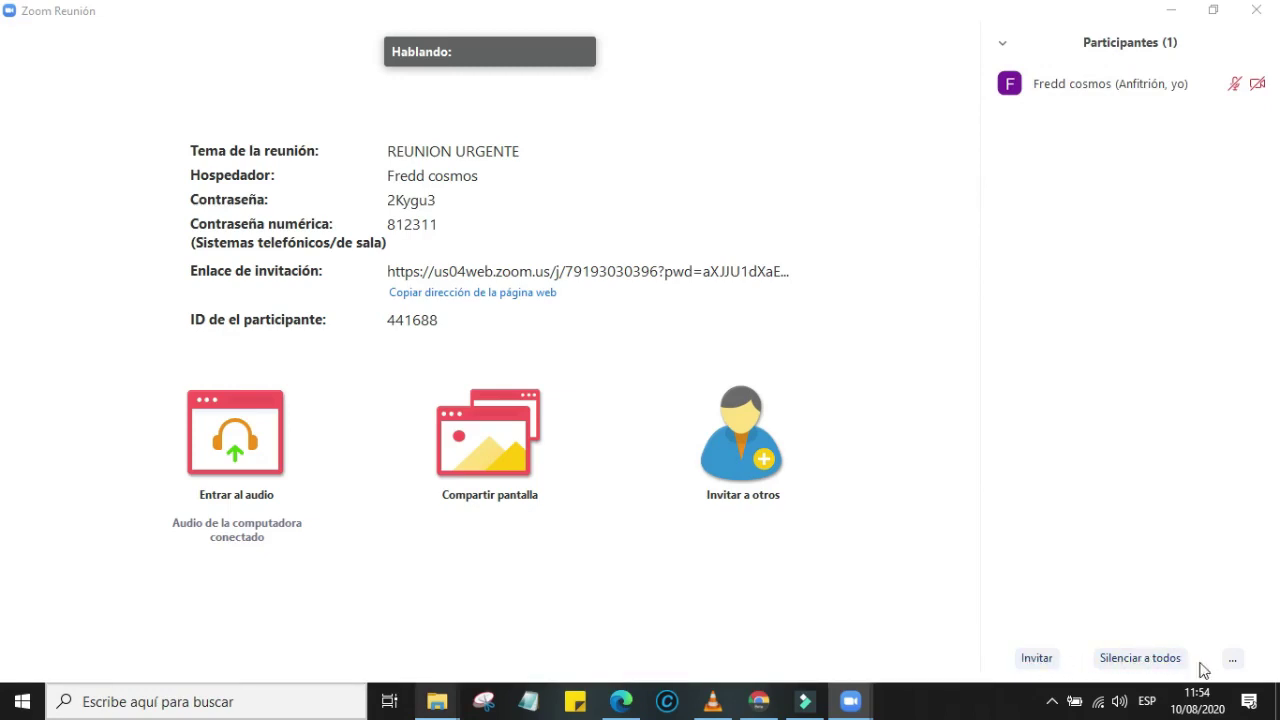
left_click(1038, 660)
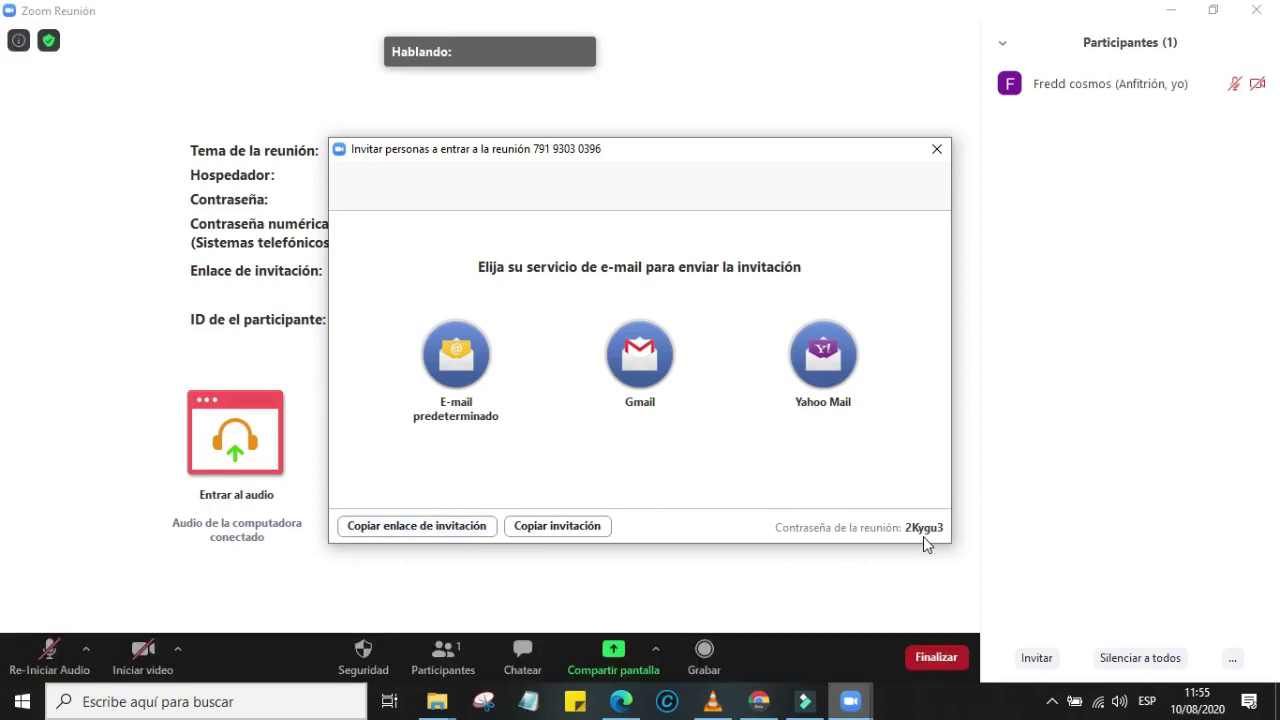
key("Escape")
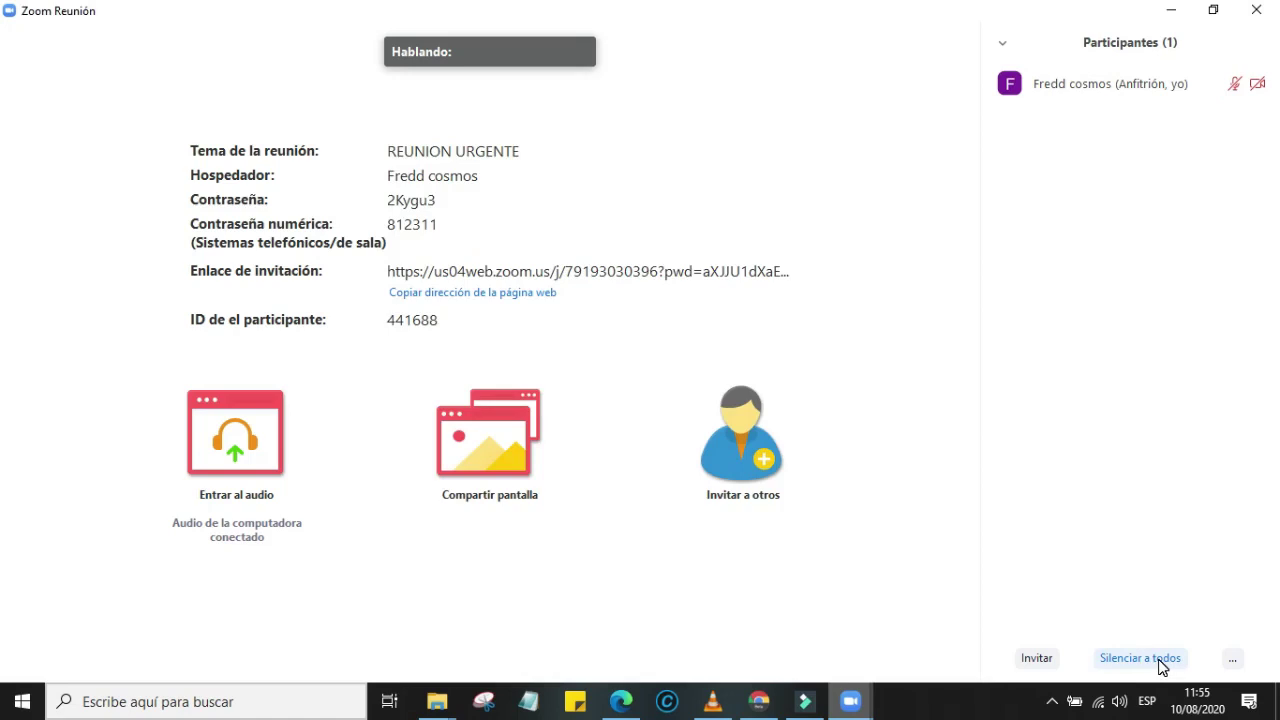
Step: Try the option for participants to reactivate their own microphone when muting everyone, and cancel without muting
left_click(1140, 658)
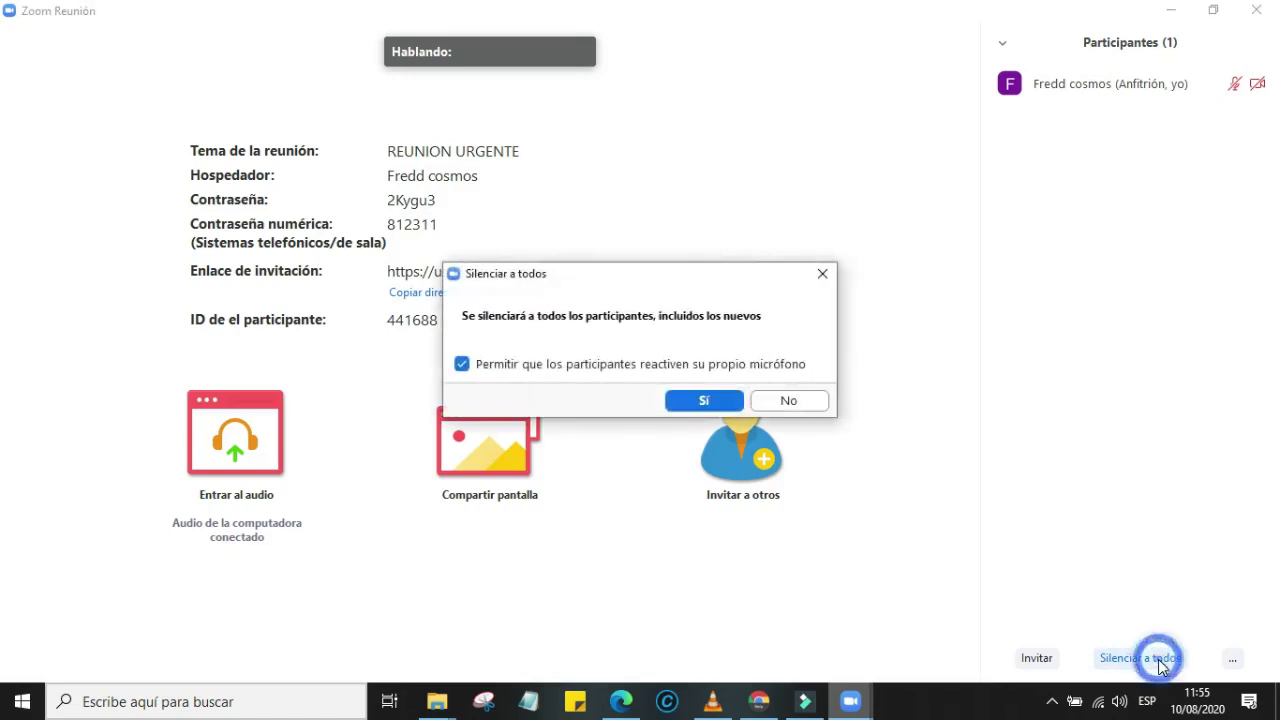
left_click(462, 366)
left_click(463, 364)
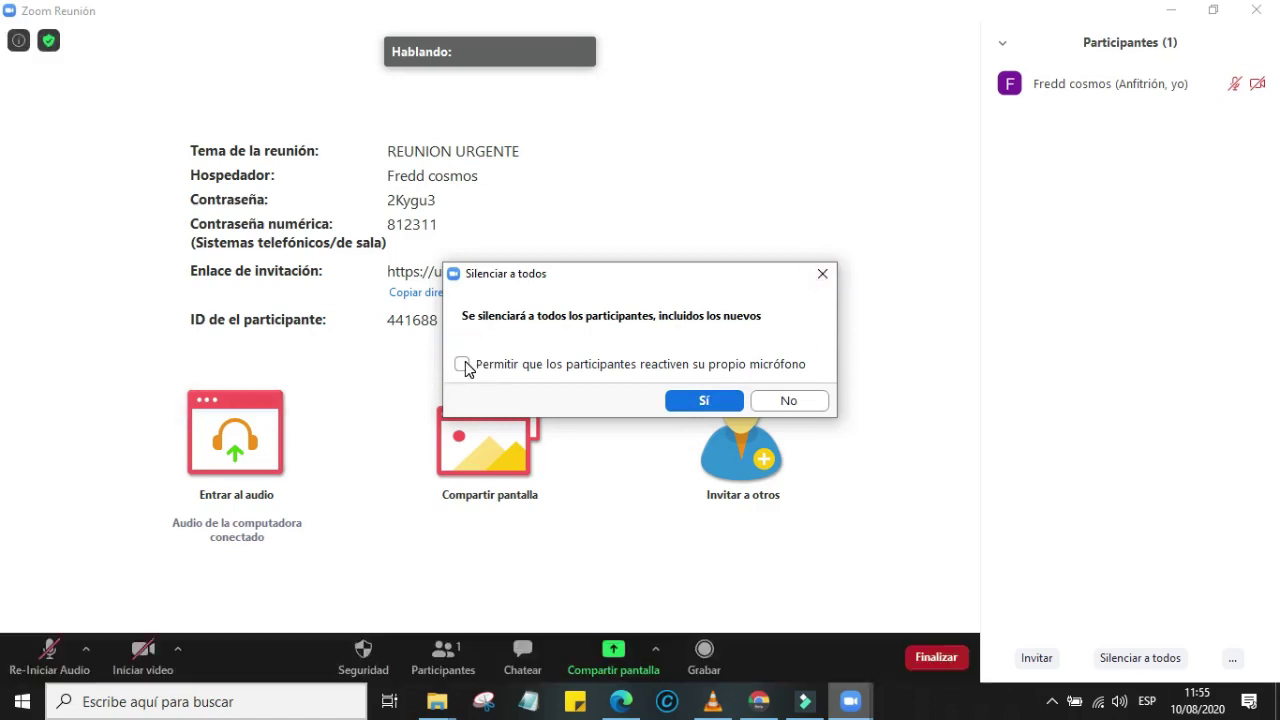
left_click(463, 364)
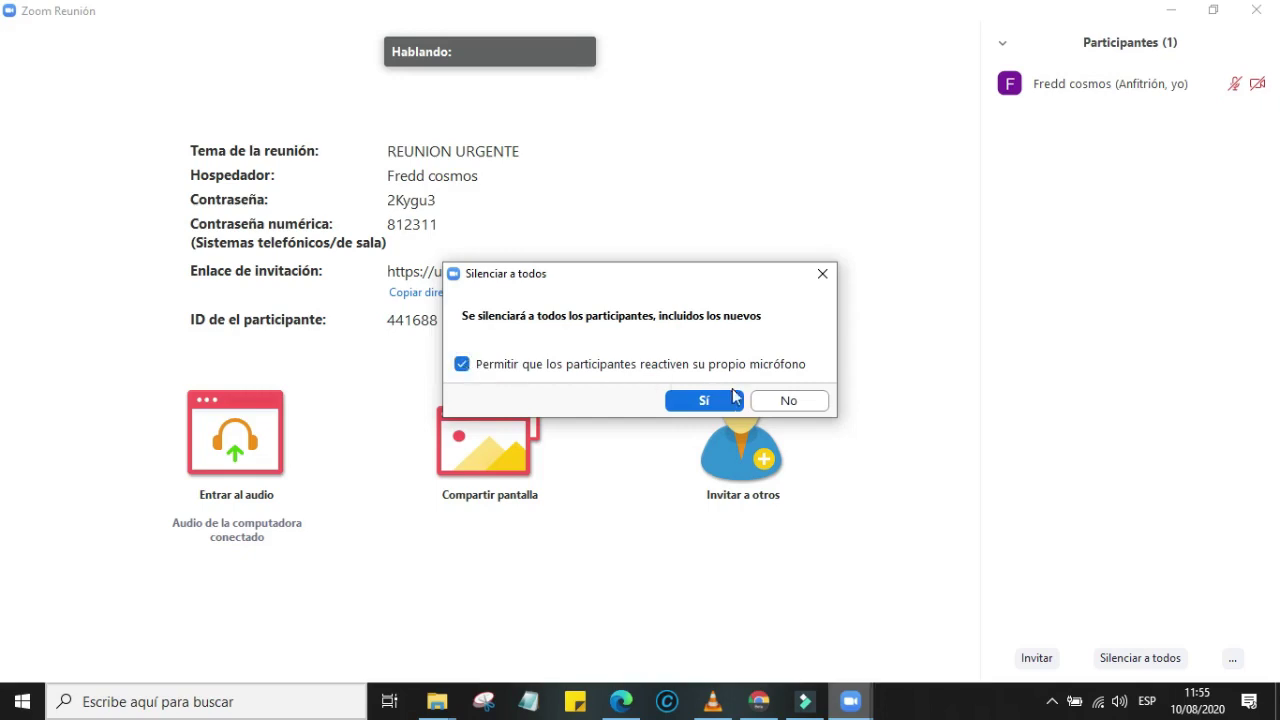
left_click(823, 274)
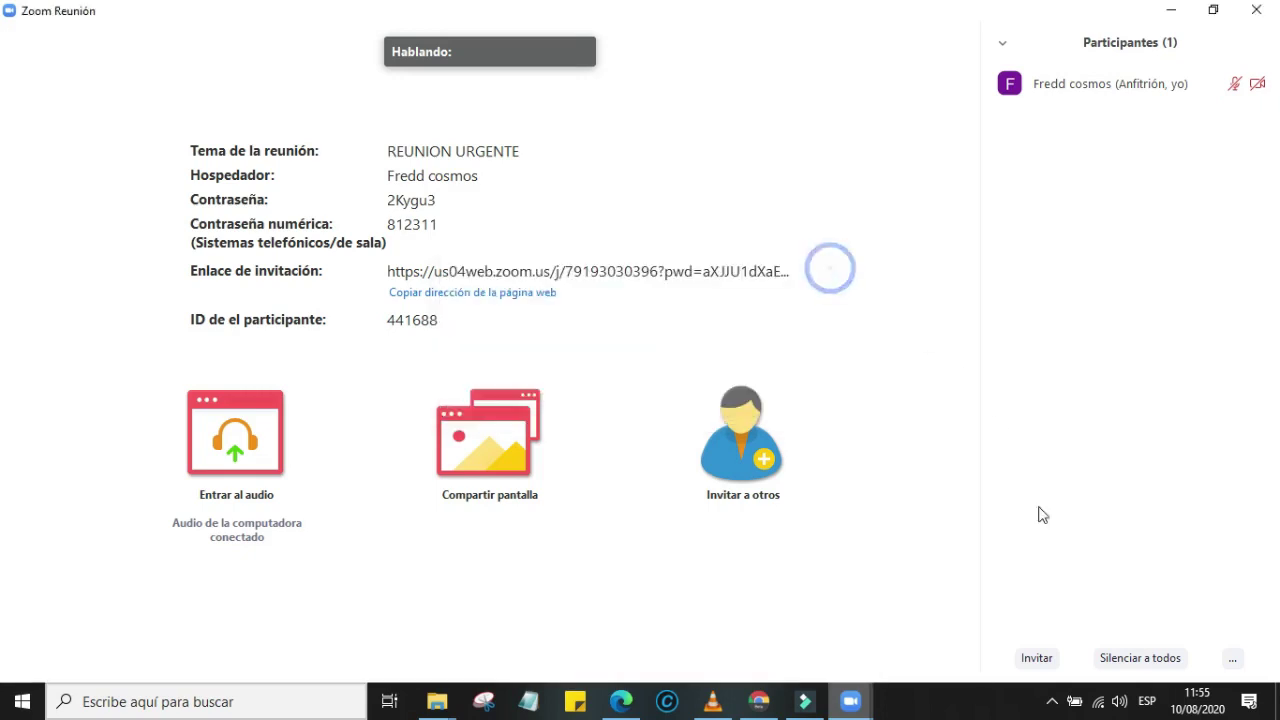
Step: Stop participants from reactivating their own microphone and enable the waiting room for the meeting
left_click(1233, 666)
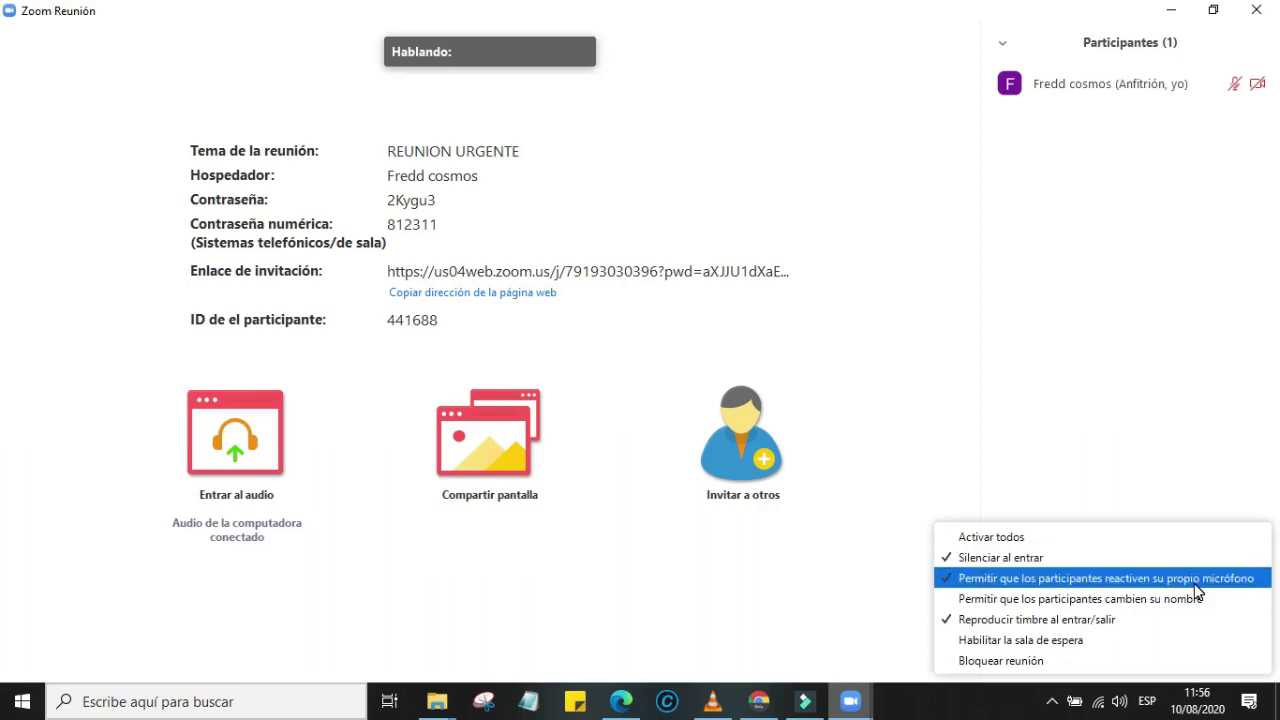
left_click(952, 588)
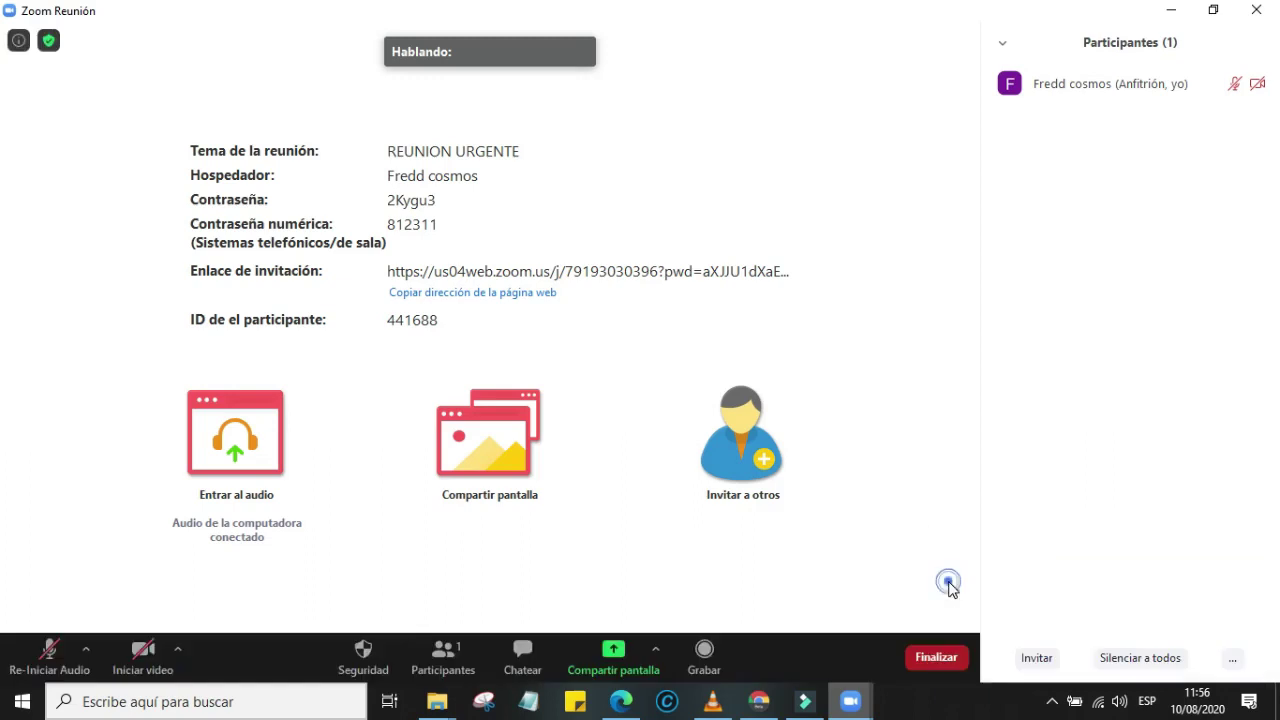
left_click(1238, 664)
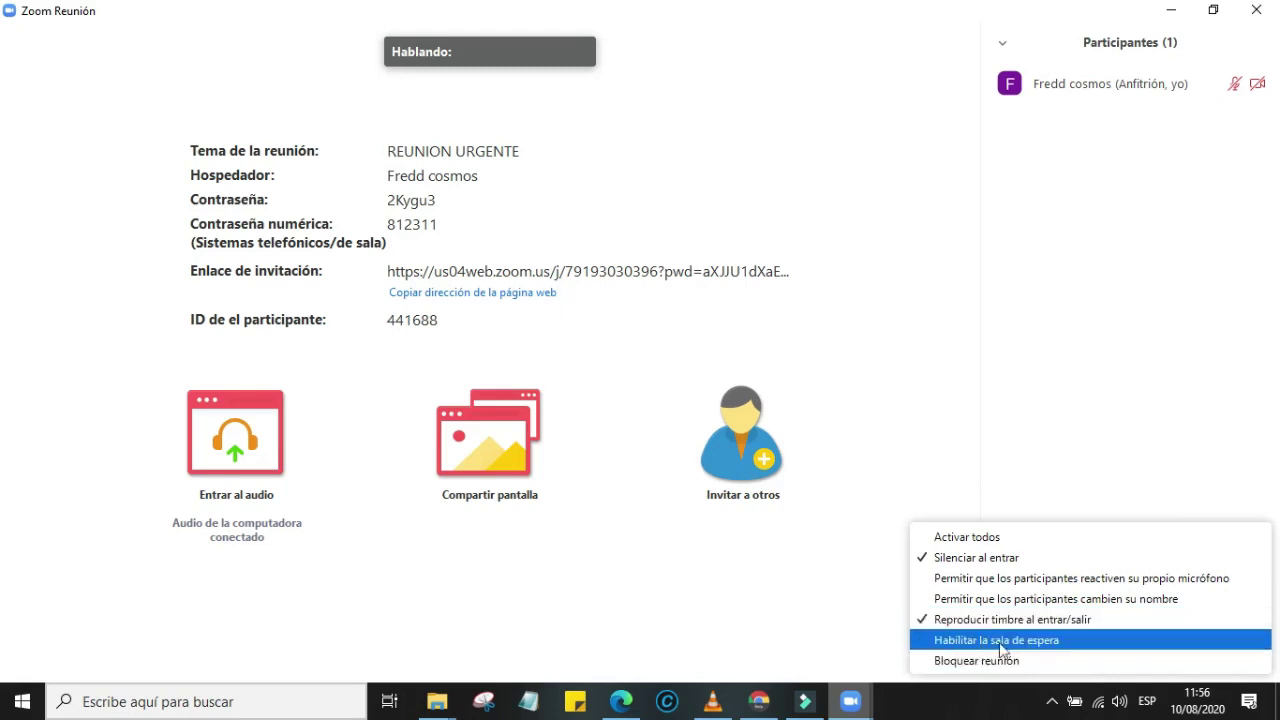
left_click(923, 641)
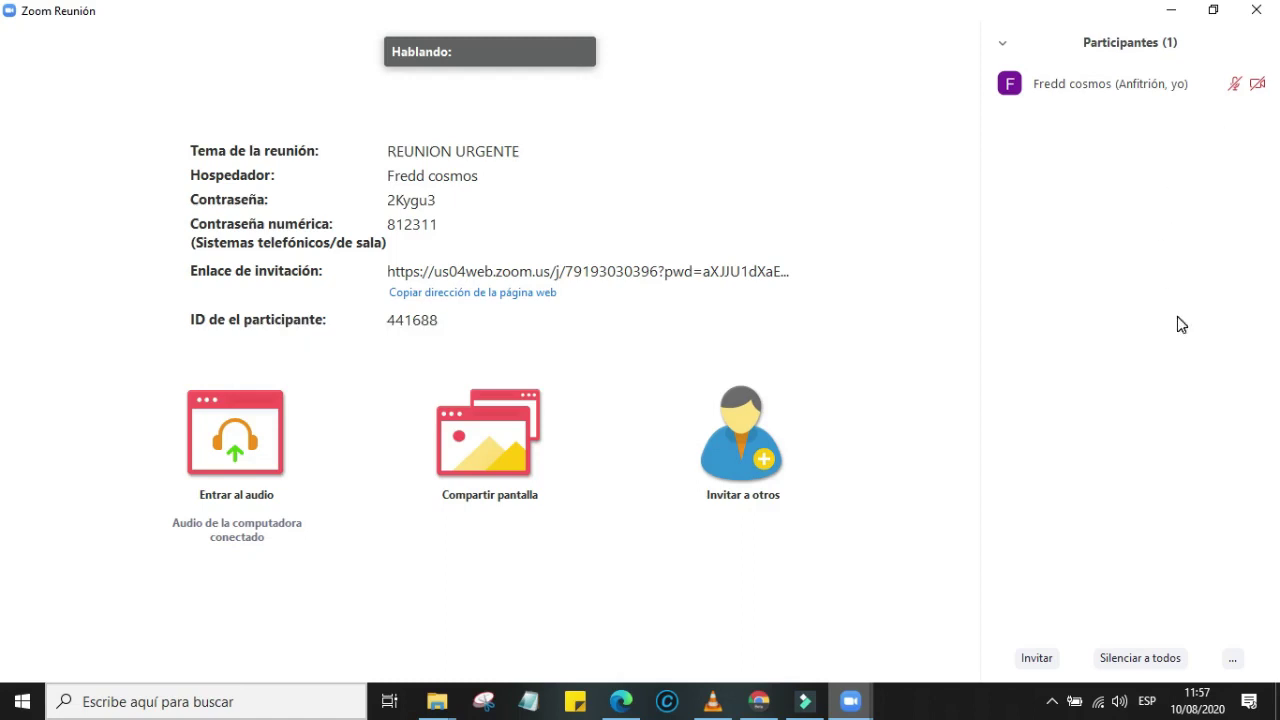
left_click(1236, 662)
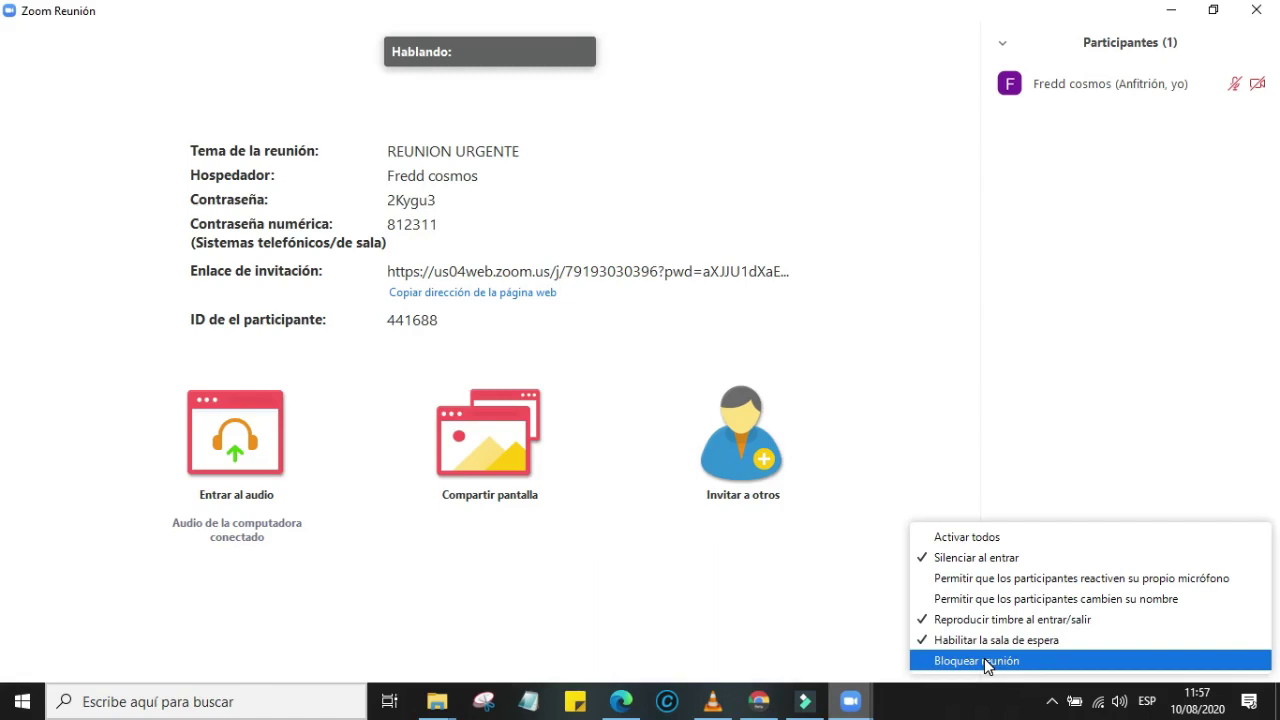
left_click(985, 474)
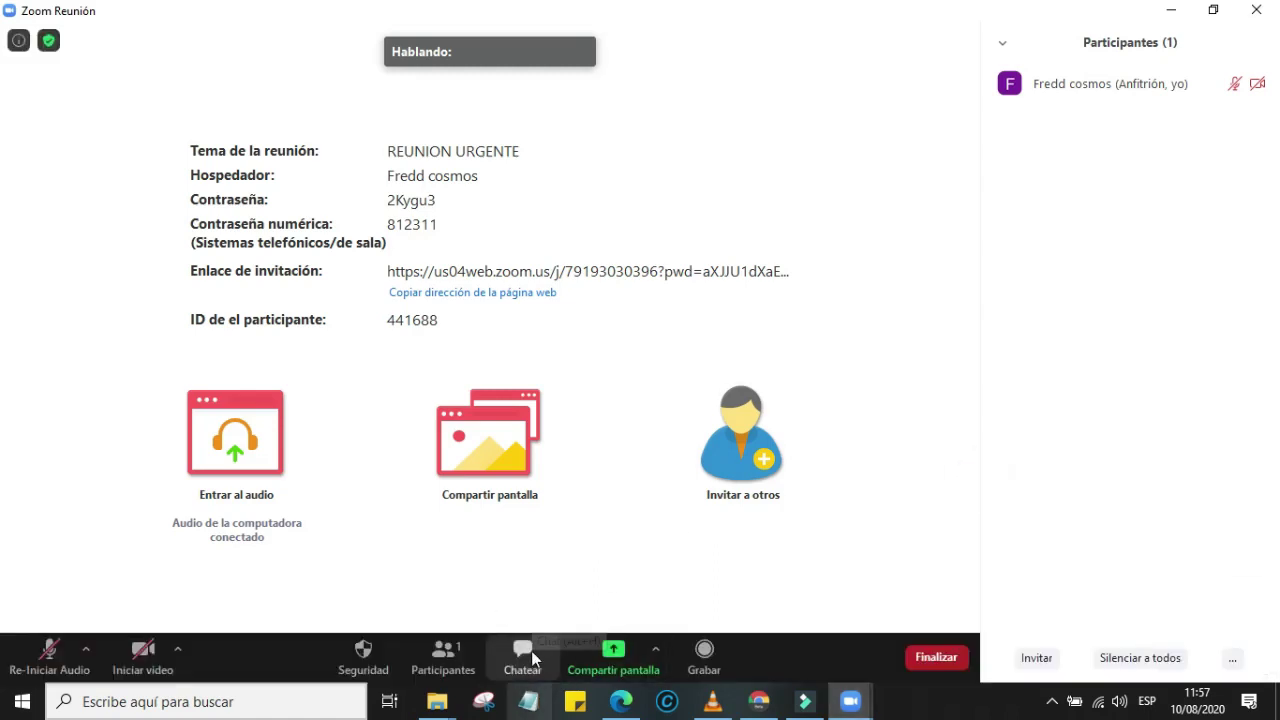
Step: Show the meeting's group chat and write the message "HOLAS" addressed to everyone, without sending it
left_click(532, 662)
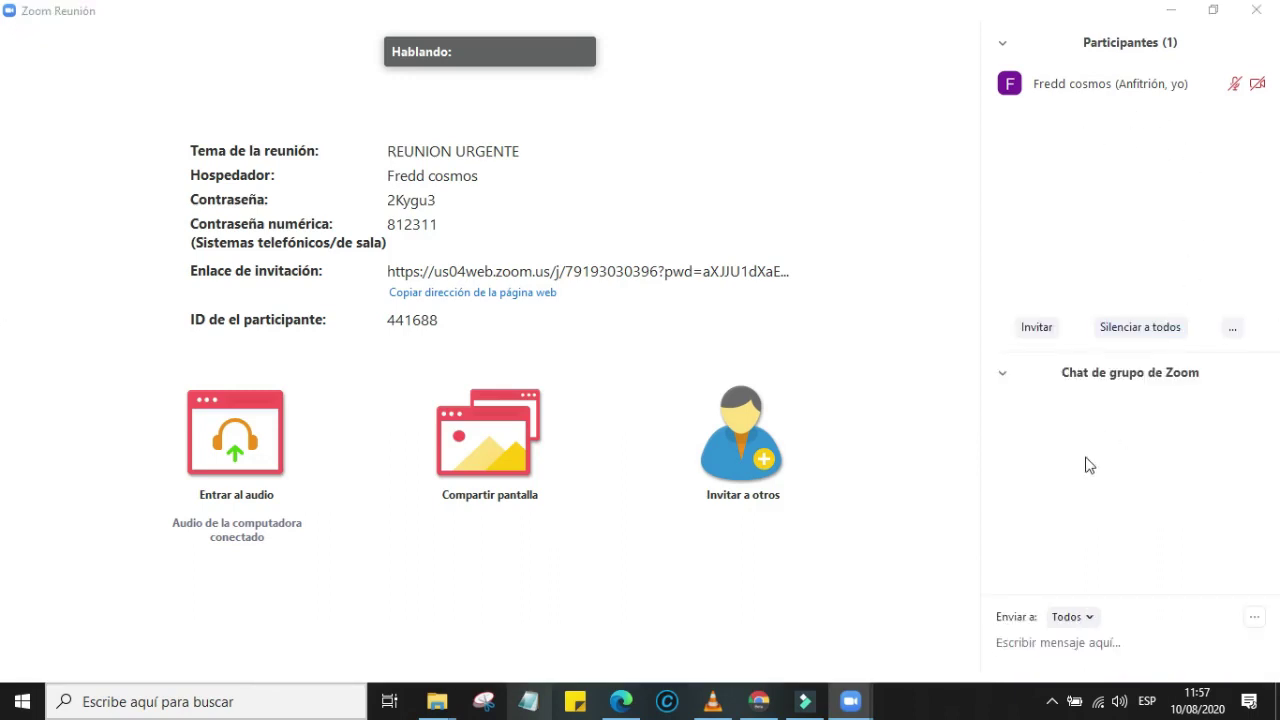
left_click(1042, 670)
left_click(999, 640)
type("HOLAS")
Step: Check the available chat recipients and set who participants can chat with to "Nadie"
left_click(1092, 618)
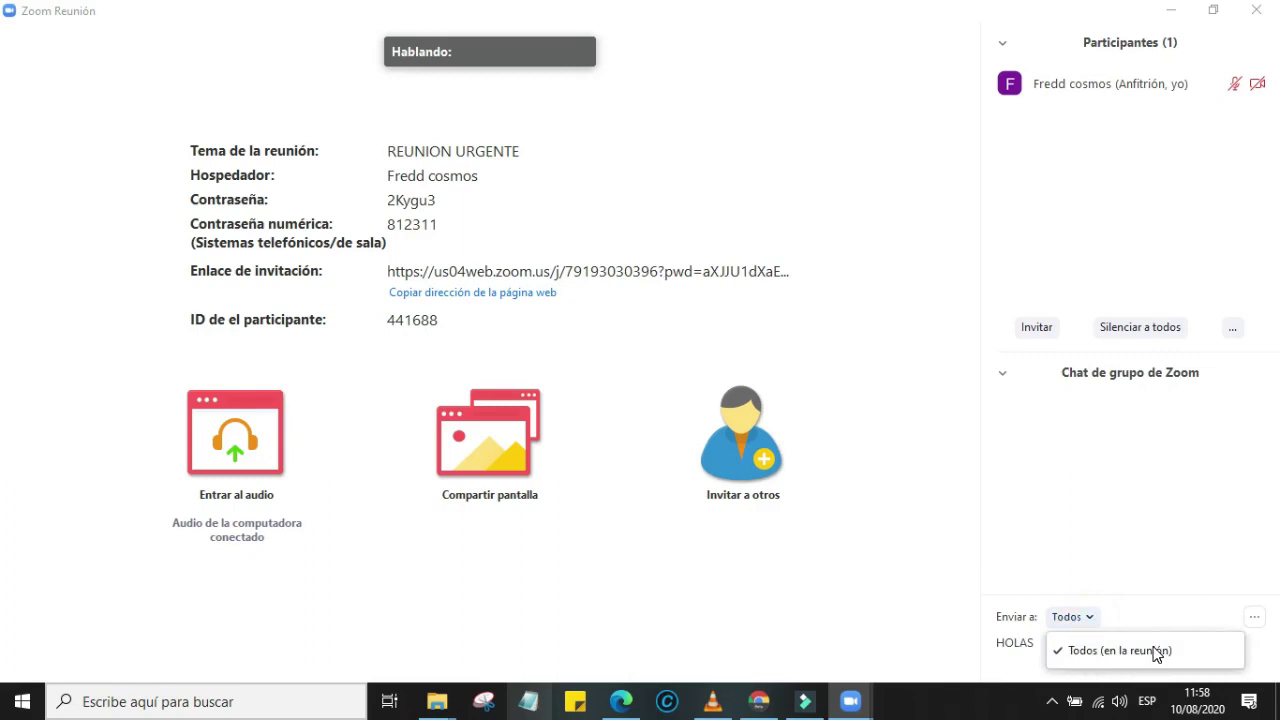
left_click(1256, 620)
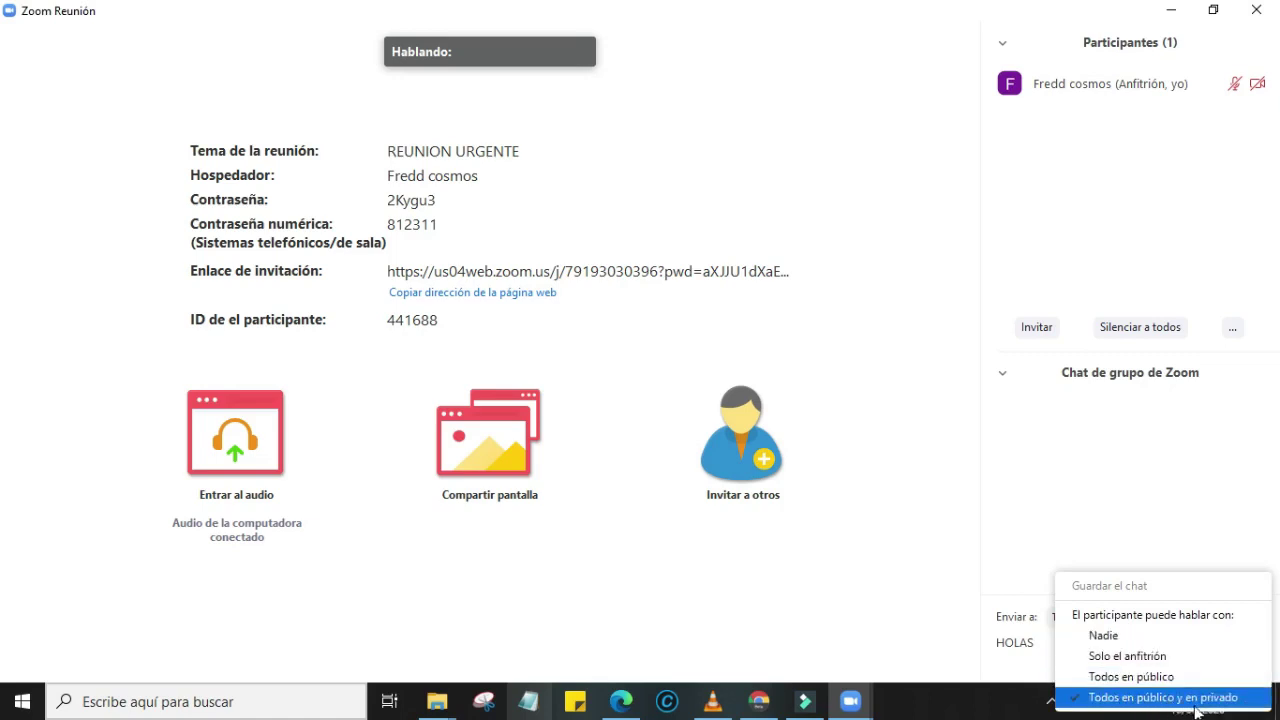
left_click(1093, 637)
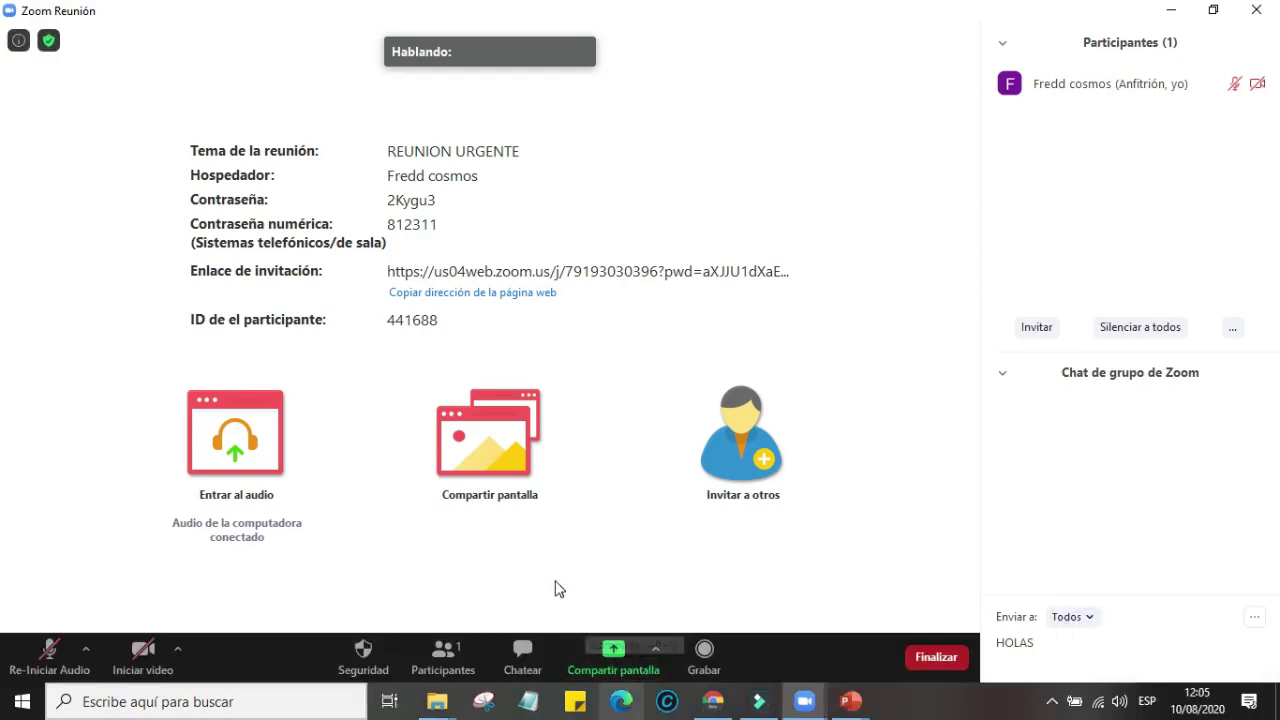
Step: In the advanced sharing options, let all participants start sharing while someone else is sharing, and set who can share to "Solo anfitrión"
left_click(656, 654)
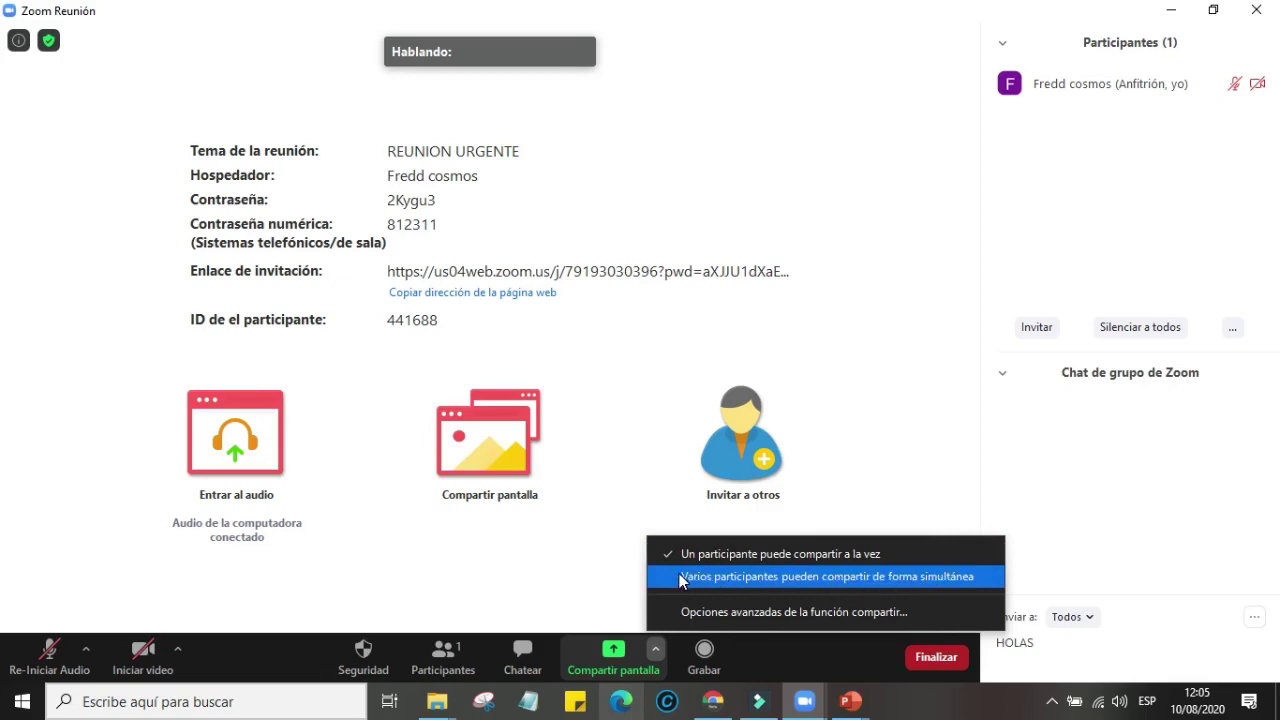
left_click(713, 615)
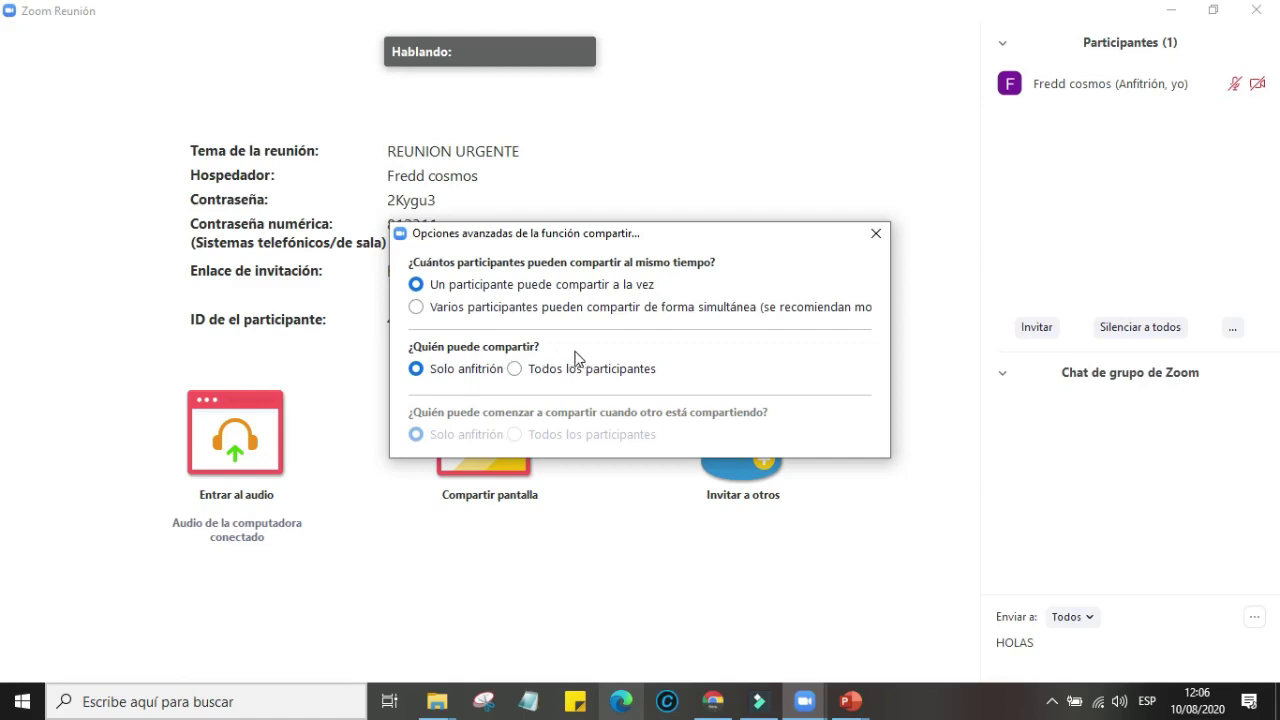
left_click(514, 369)
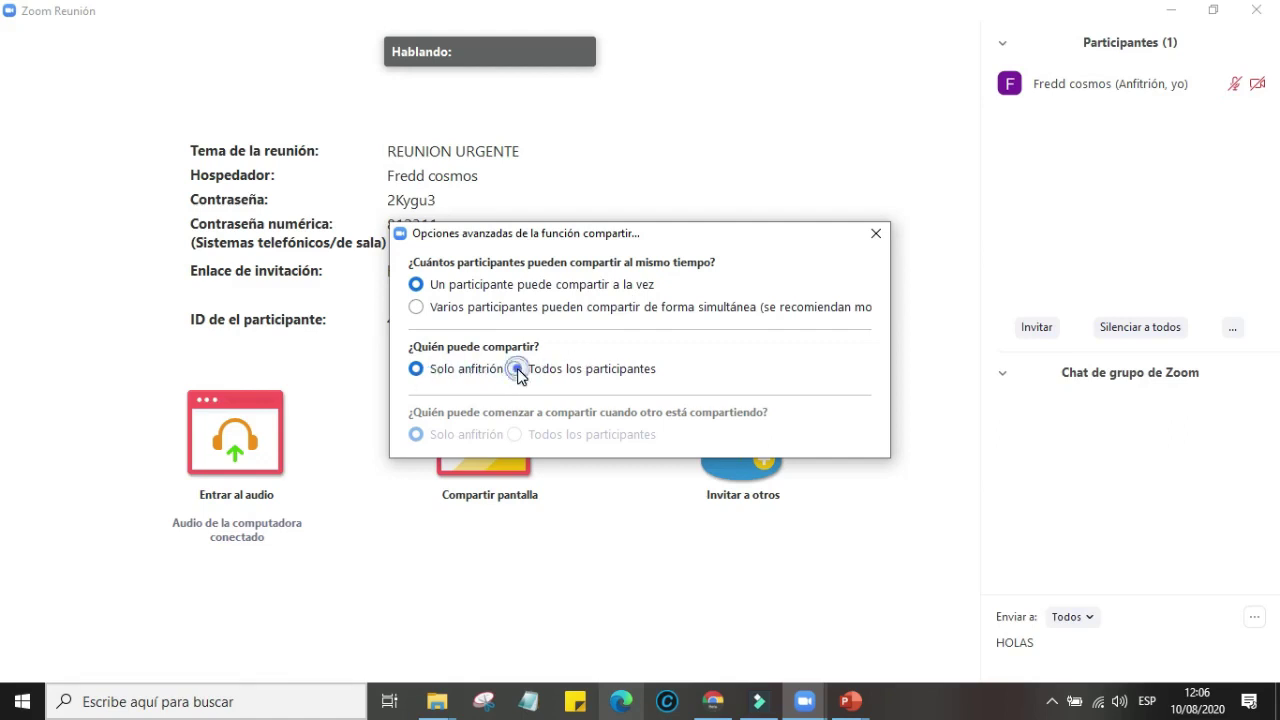
left_click(419, 369)
left_click(513, 365)
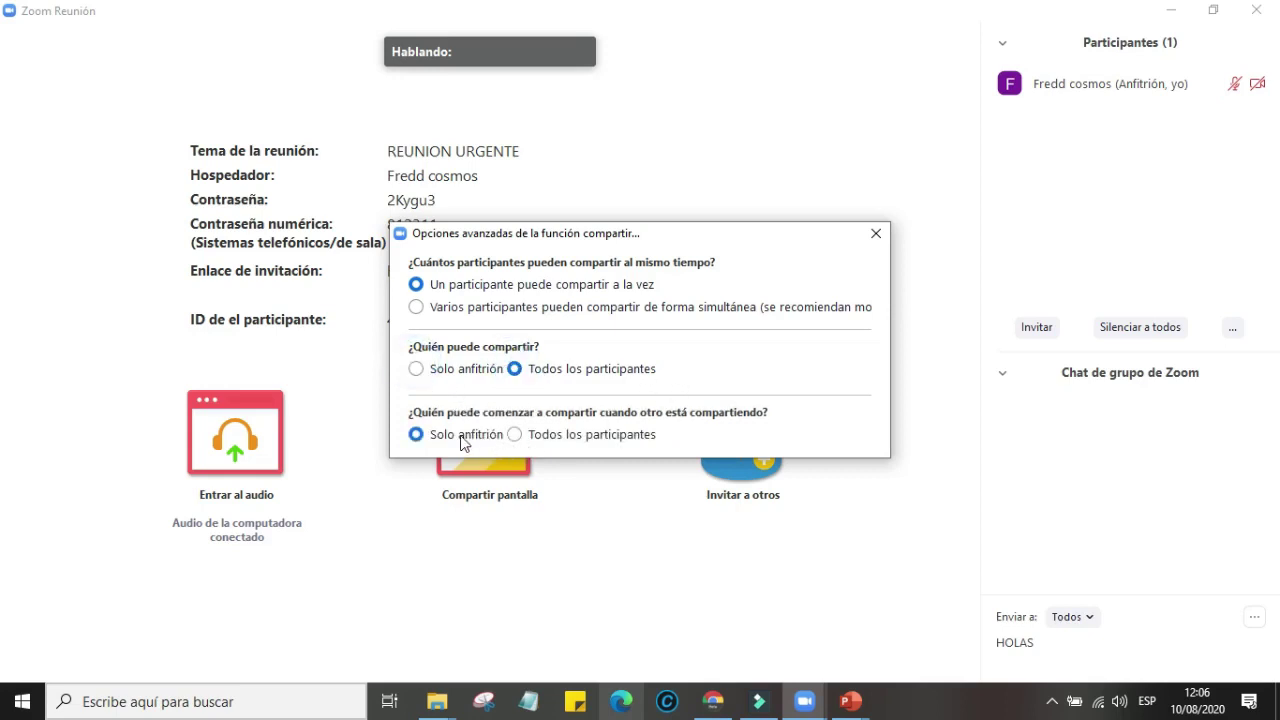
left_click(516, 435)
left_click(417, 370)
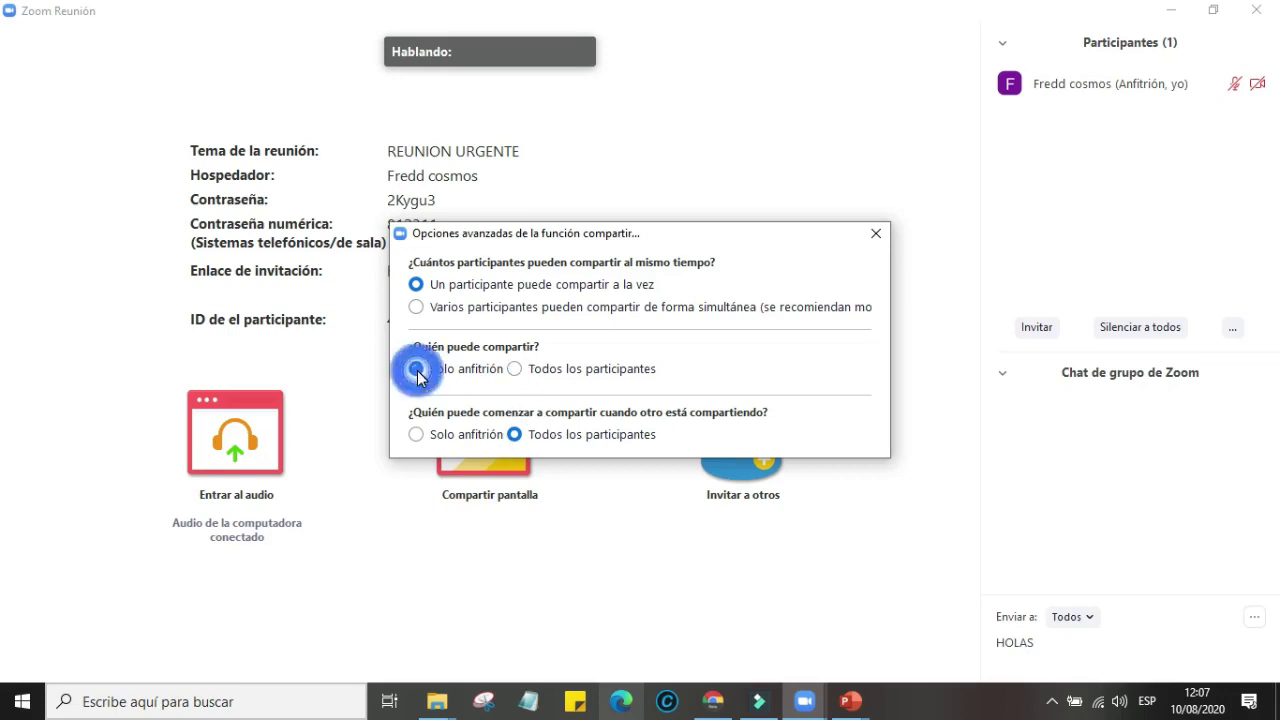
left_click(876, 233)
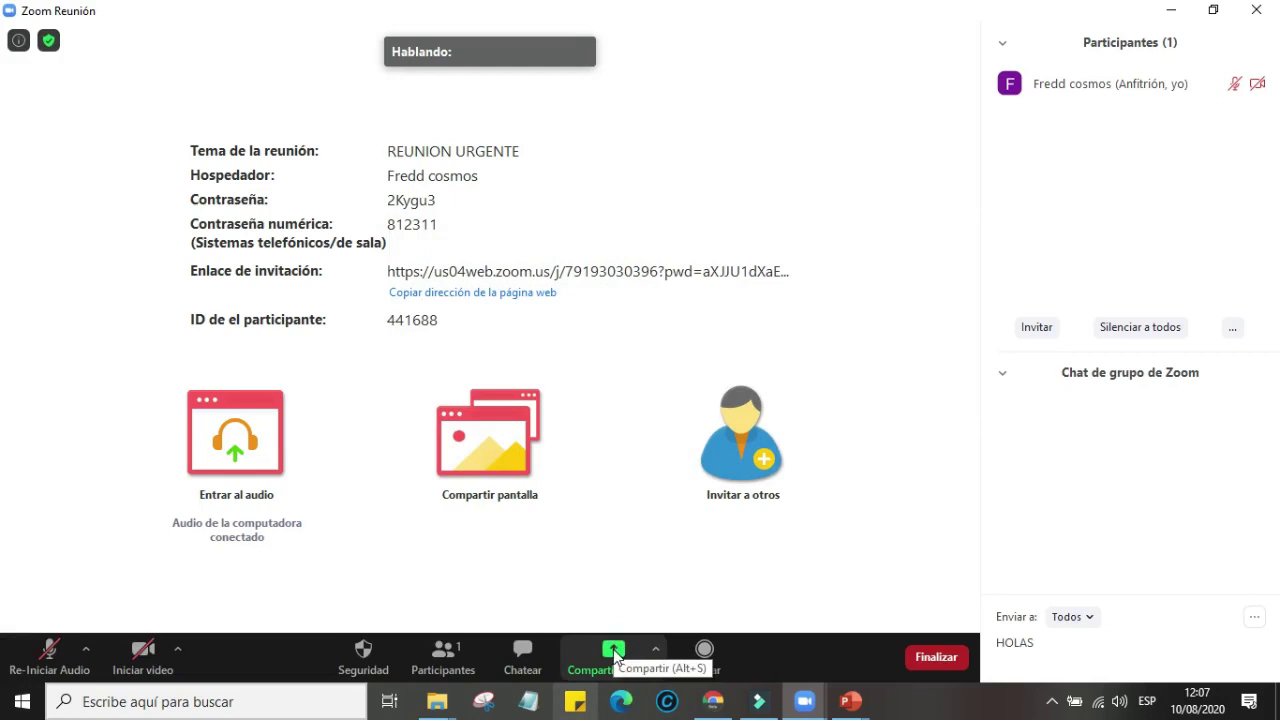
Step: Bring up the selection of windows and applications for sharing the screen in the meeting
left_click(613, 649)
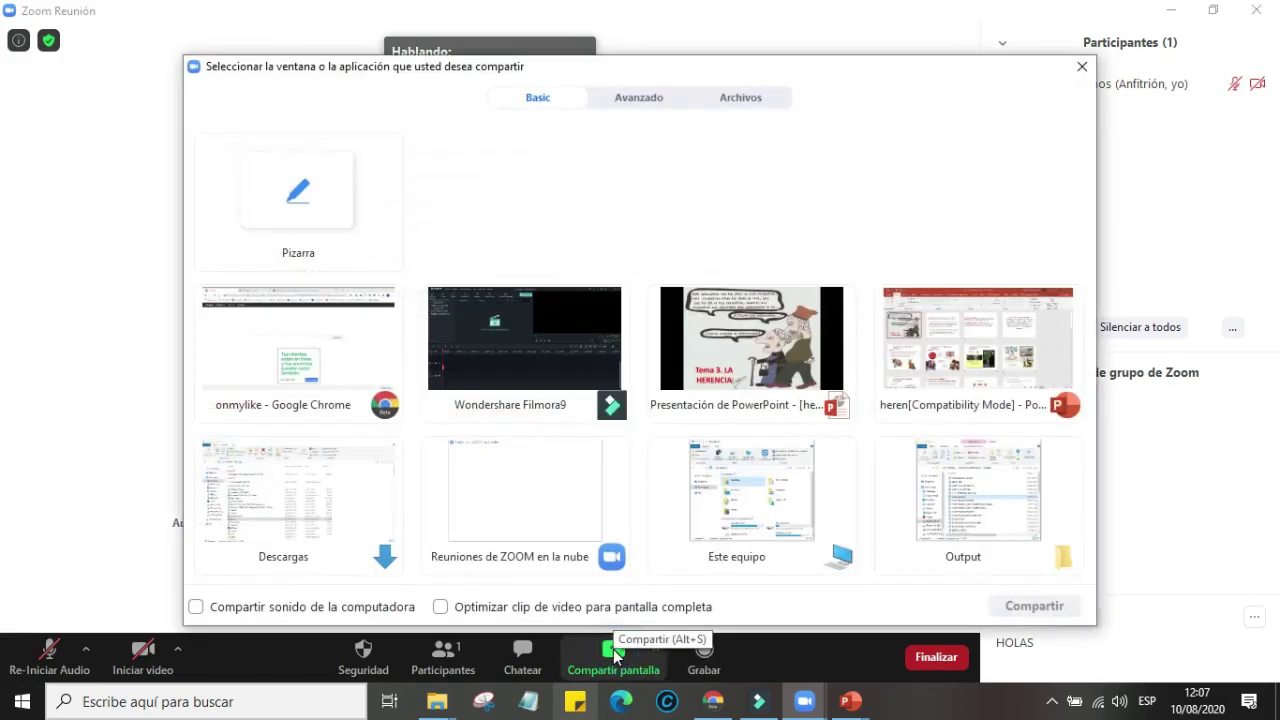